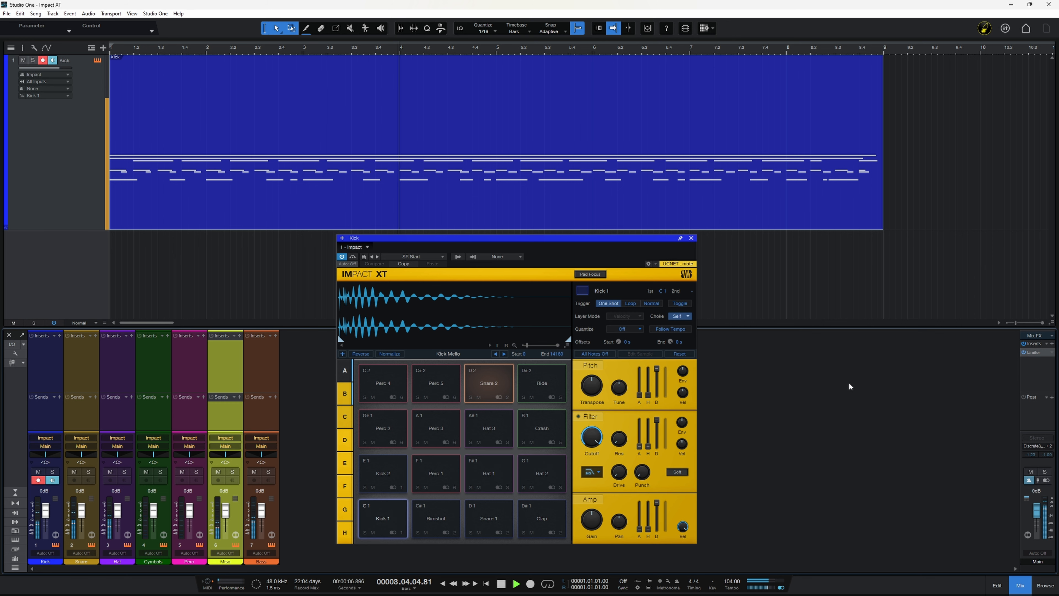
# Stop playback and cycle Impact XT's colour scheme through its options until it is yellow again
pyautogui.press('space')
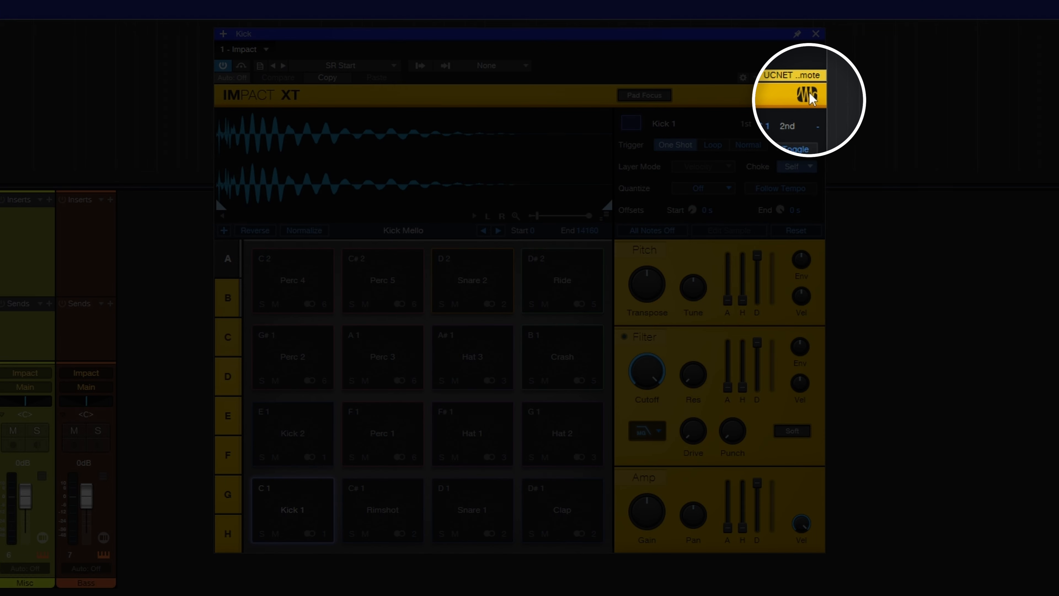
pyautogui.click(809, 95)
pyautogui.click(809, 96)
pyautogui.click(809, 95)
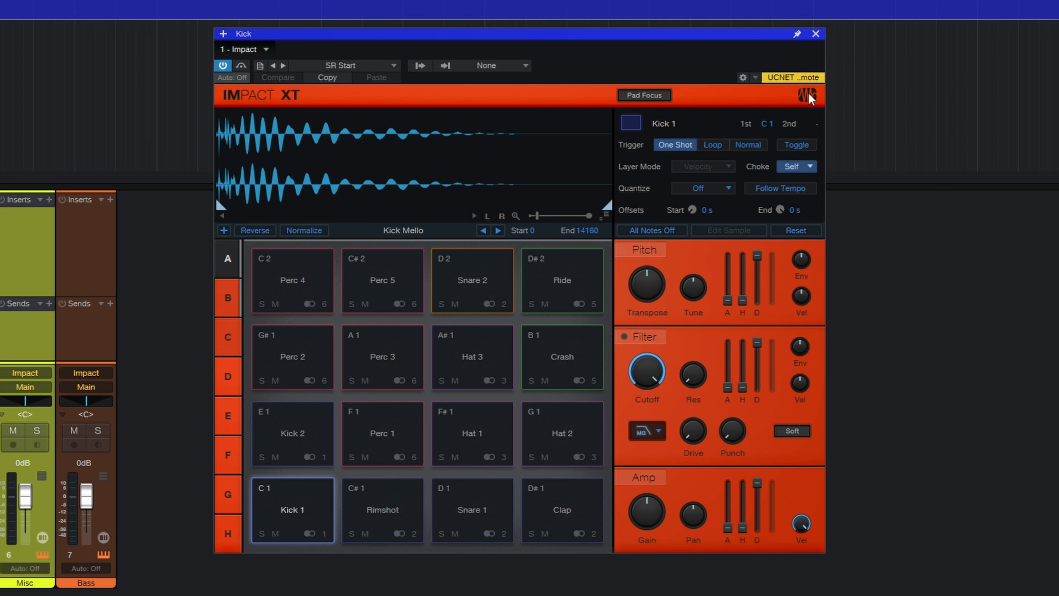
pyautogui.click(809, 95)
pyautogui.click(809, 95)
pyautogui.click(809, 95)
pyautogui.click(809, 95)
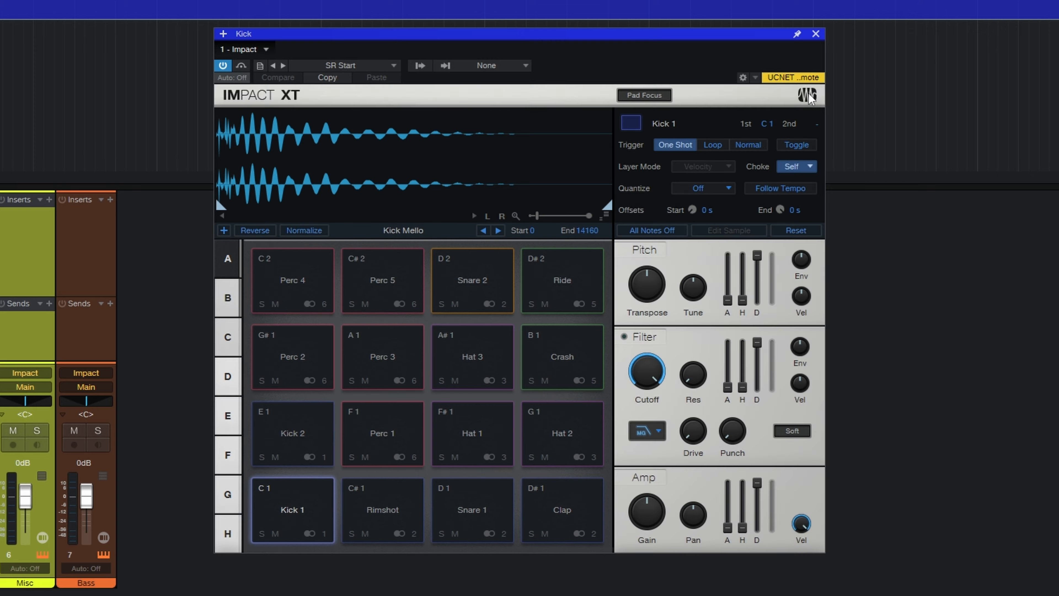
pyautogui.click(809, 95)
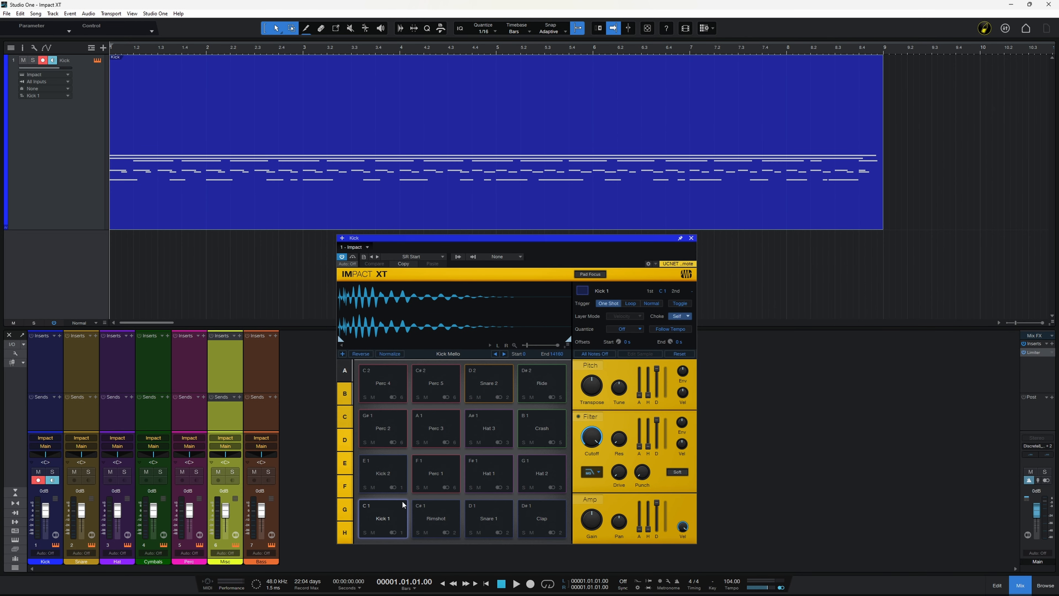
# Audition the Kick 1 and Rimshot pads in Impact XT
pyautogui.click(387, 518)
pyautogui.click(435, 518)
pyautogui.click(383, 517)
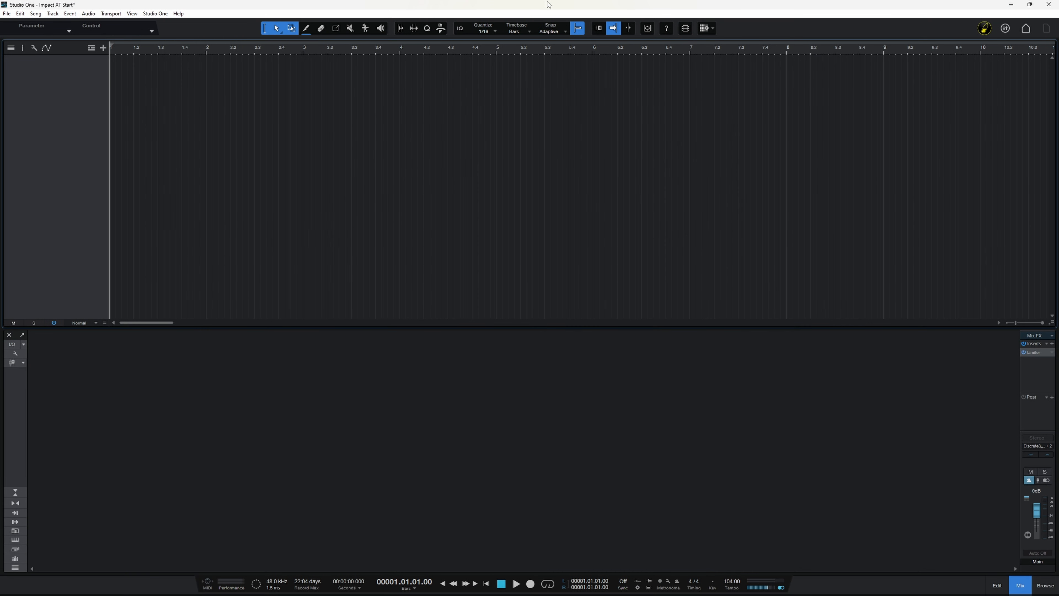
# Load the PreSonus Impact instrument from the instrument browser onto a new track in the empty song
pyautogui.press('F5')
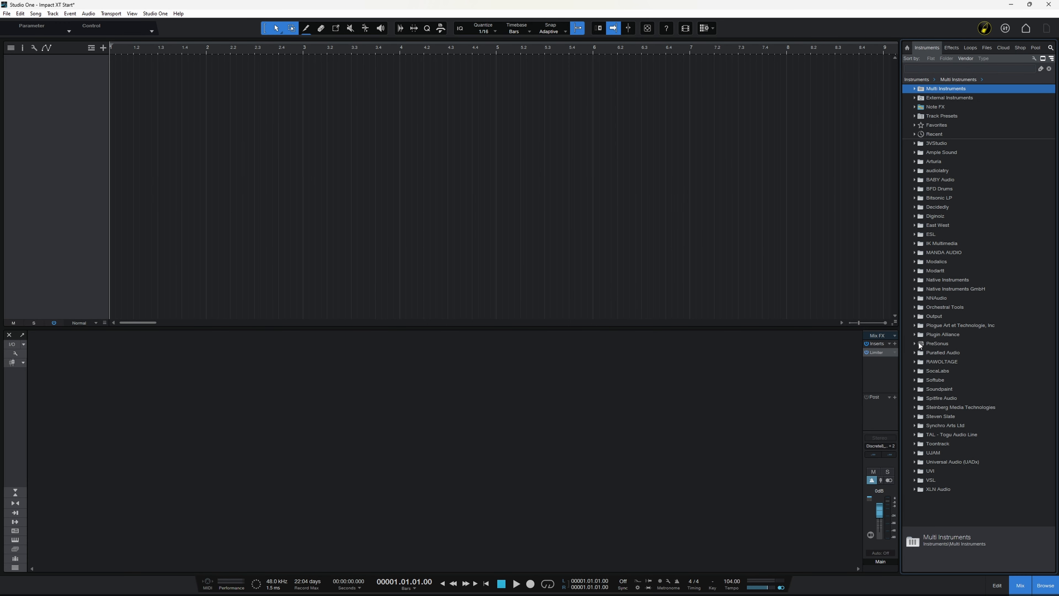
pyautogui.click(914, 343)
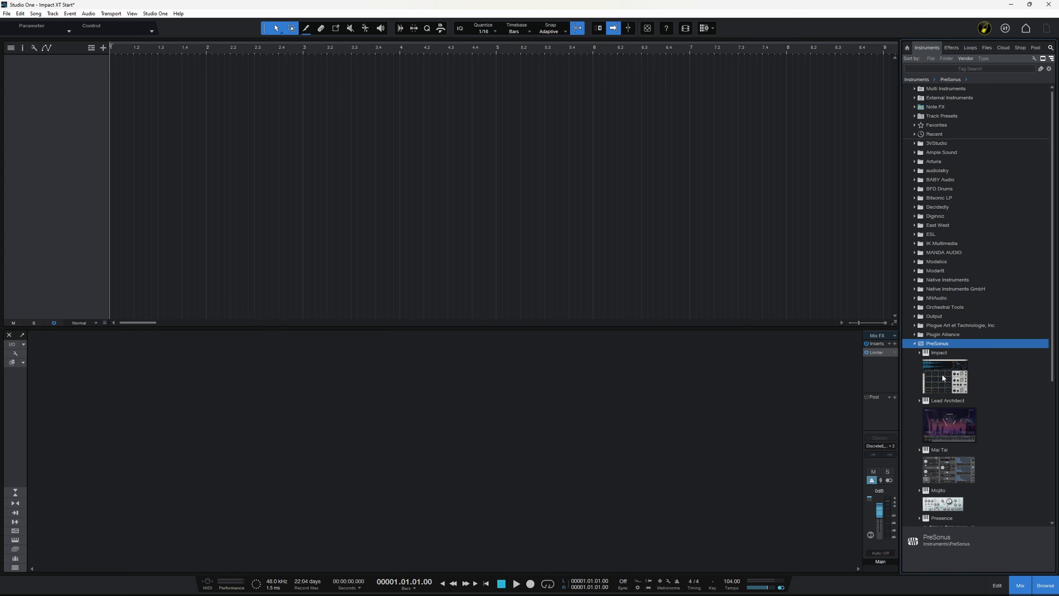
pyautogui.moveTo(942, 375); pyautogui.dragTo(472, 262)
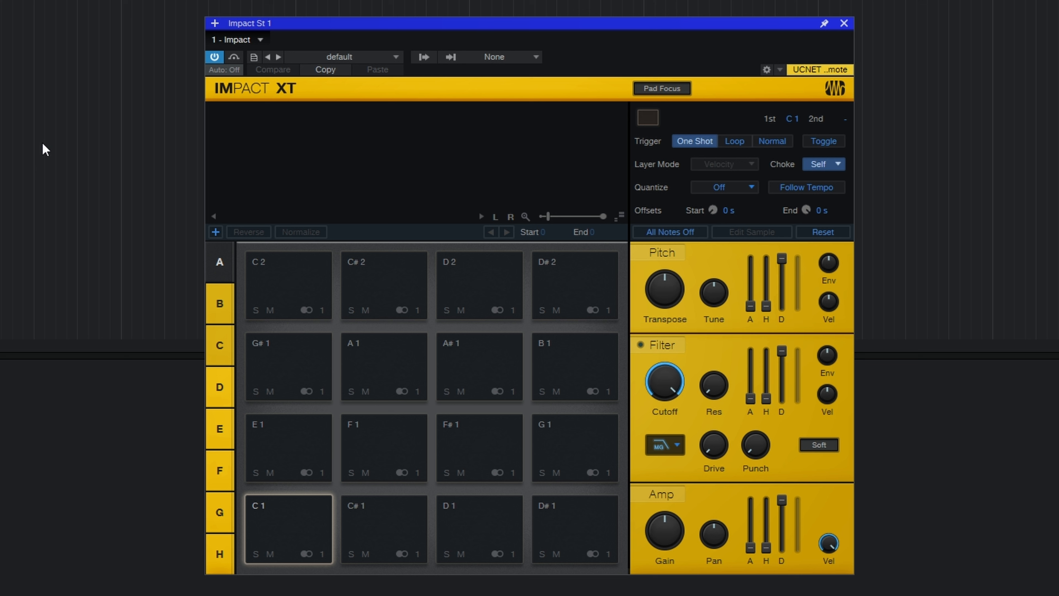
# Try out the empty pads in bank A of the new Impact XT instance
pyautogui.click(475, 371)
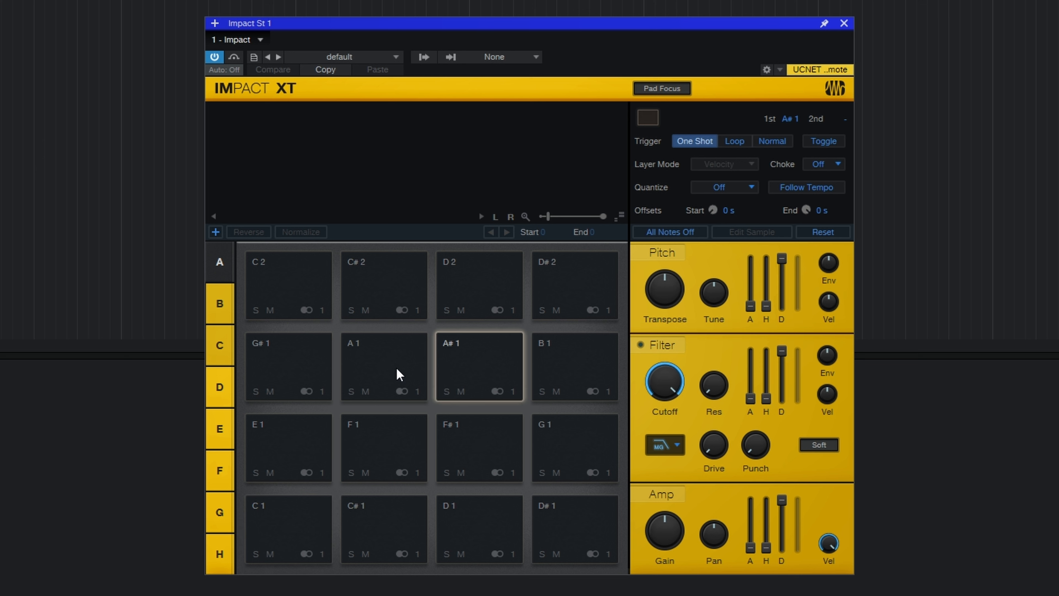
pyautogui.click(397, 376)
pyautogui.click(390, 449)
pyautogui.click(465, 445)
pyautogui.click(553, 444)
pyautogui.click(574, 383)
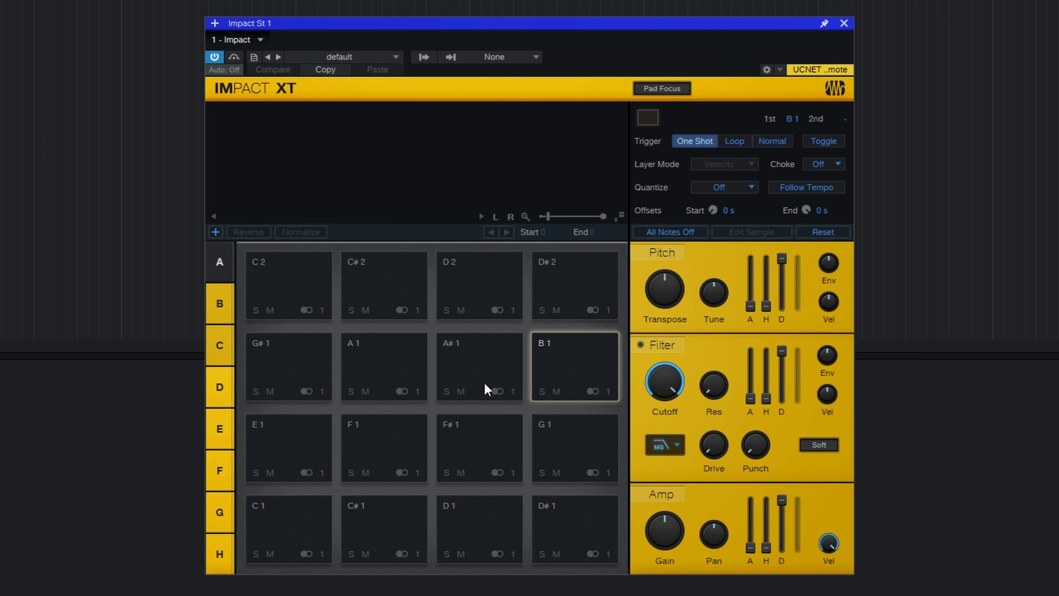
pyautogui.click(461, 384)
pyautogui.click(358, 380)
pyautogui.click(292, 383)
pyautogui.click(294, 448)
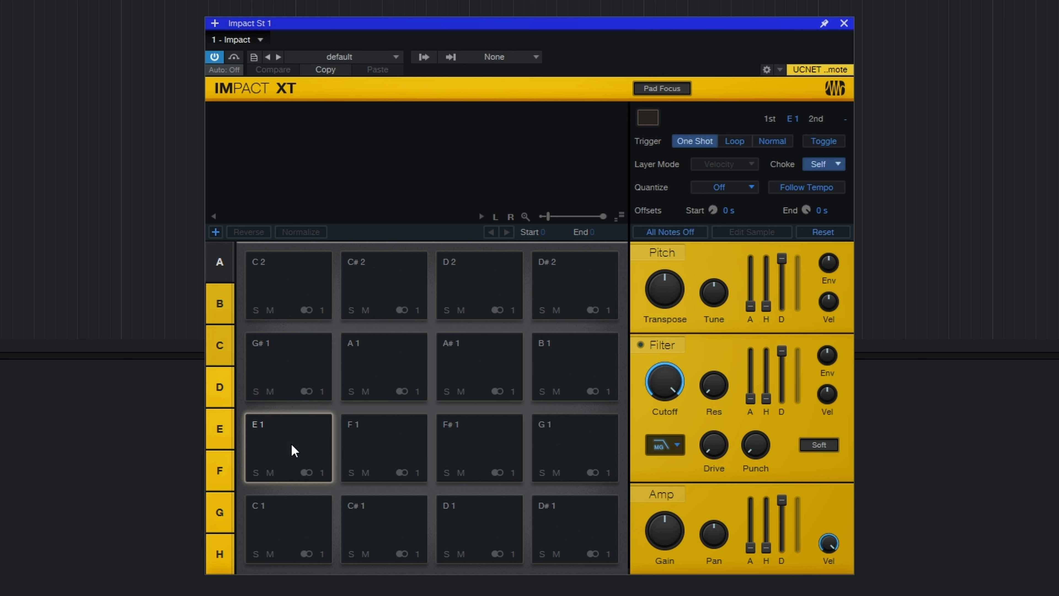
pyautogui.click(387, 451)
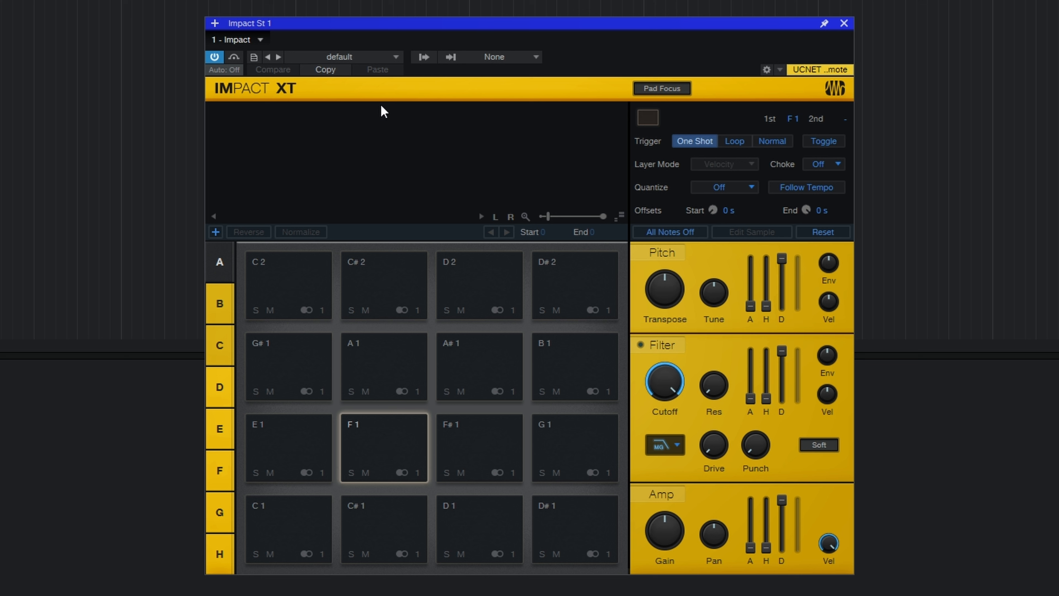
# Check the Impact XT preset list and search the Studio One Installation downloads for "impact"
pyautogui.click(396, 57)
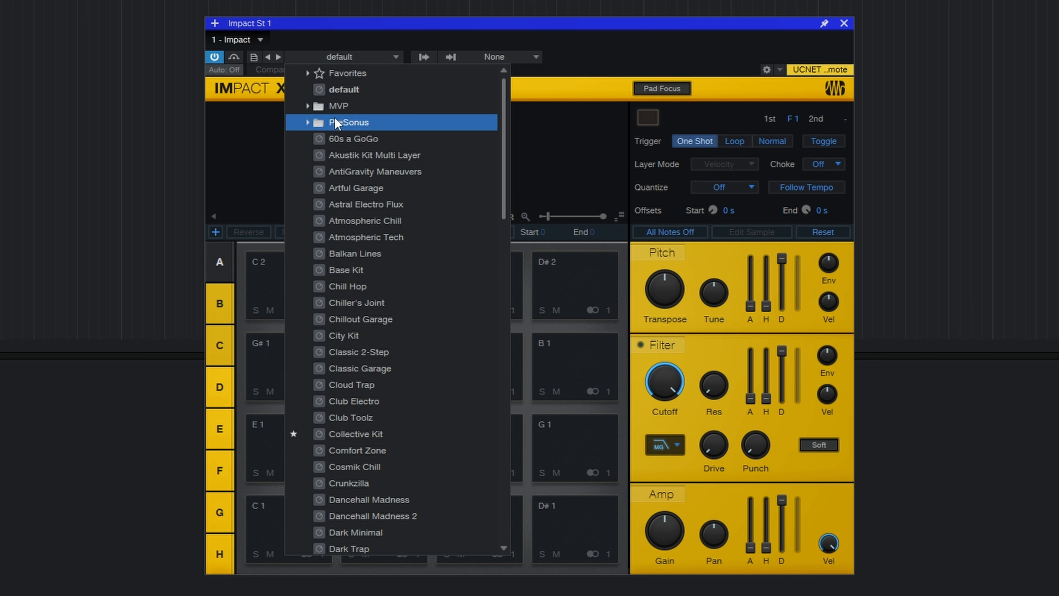
pyautogui.press('Escape')
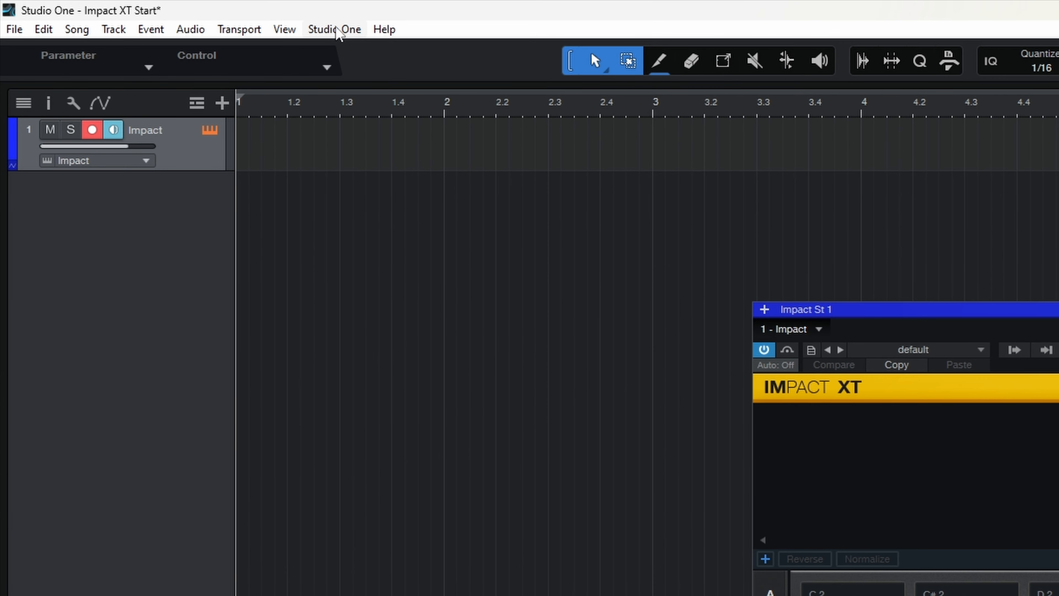
pyautogui.click(333, 30)
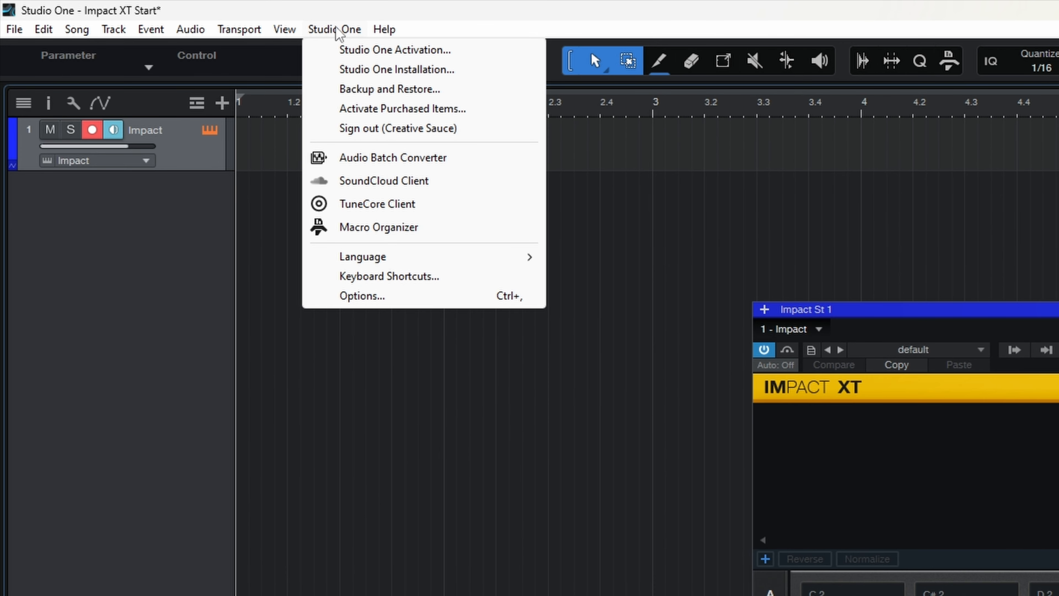
pyautogui.click(356, 70)
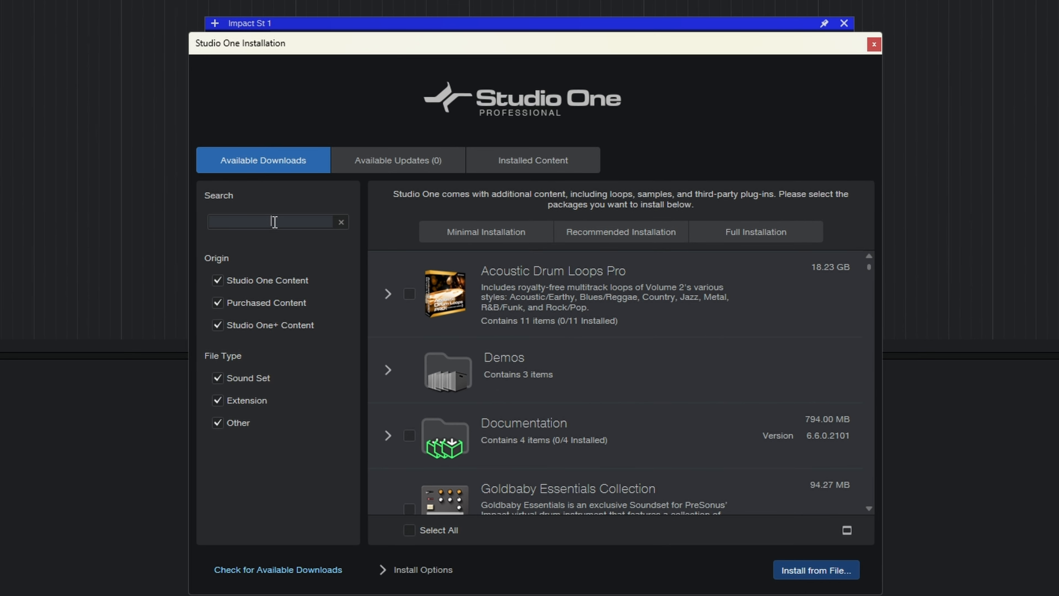
pyautogui.click(275, 221)
pyautogui.write('impact')
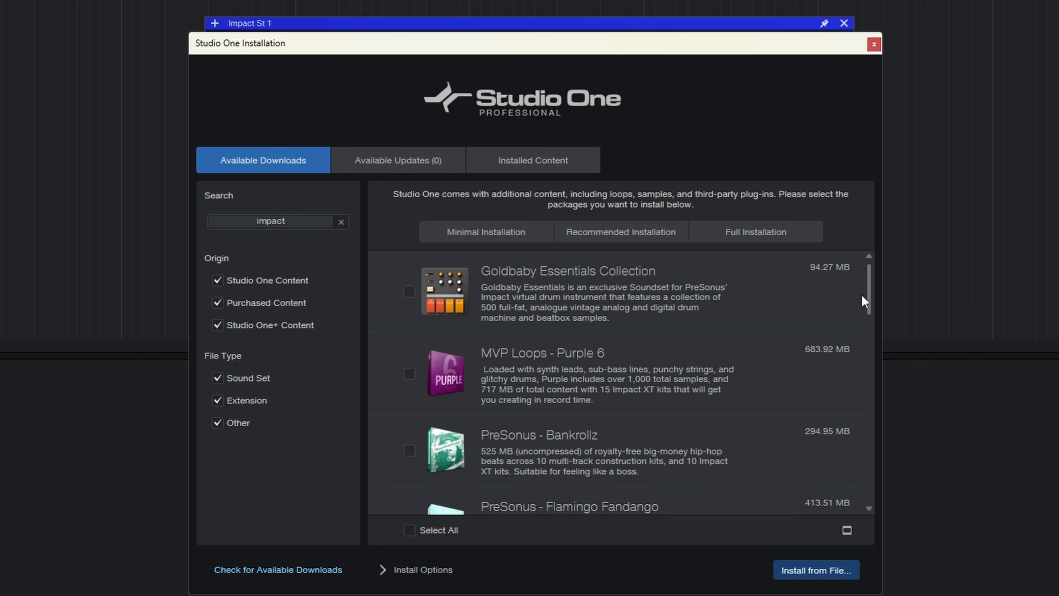
pyautogui.moveTo(870, 296); pyautogui.dragTo(879, 271)
pyautogui.click(874, 45)
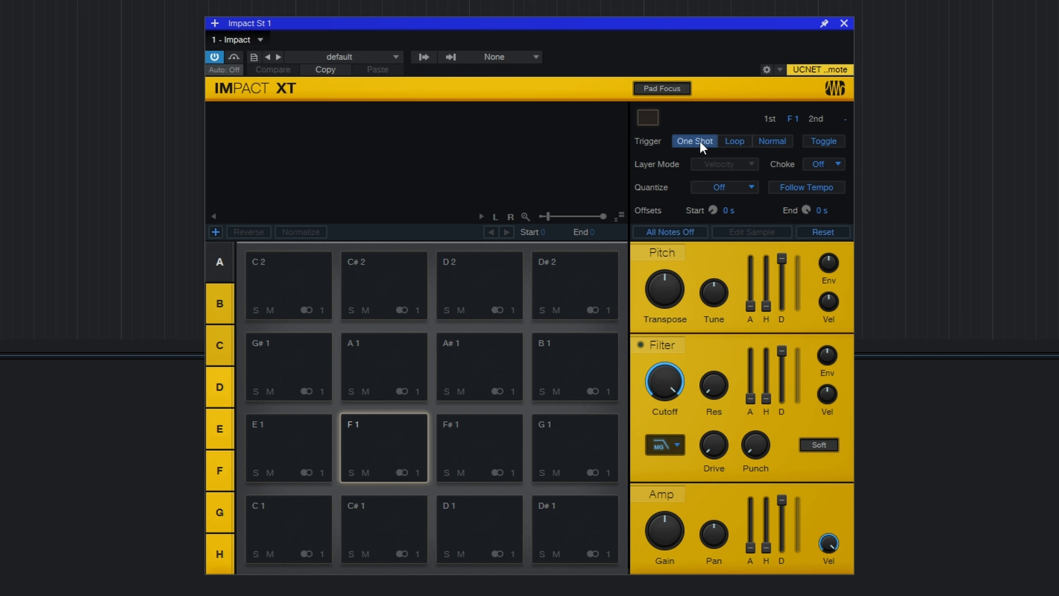
# Load the favourite preset Collective Kit into Impact XT
pyautogui.click(349, 59)
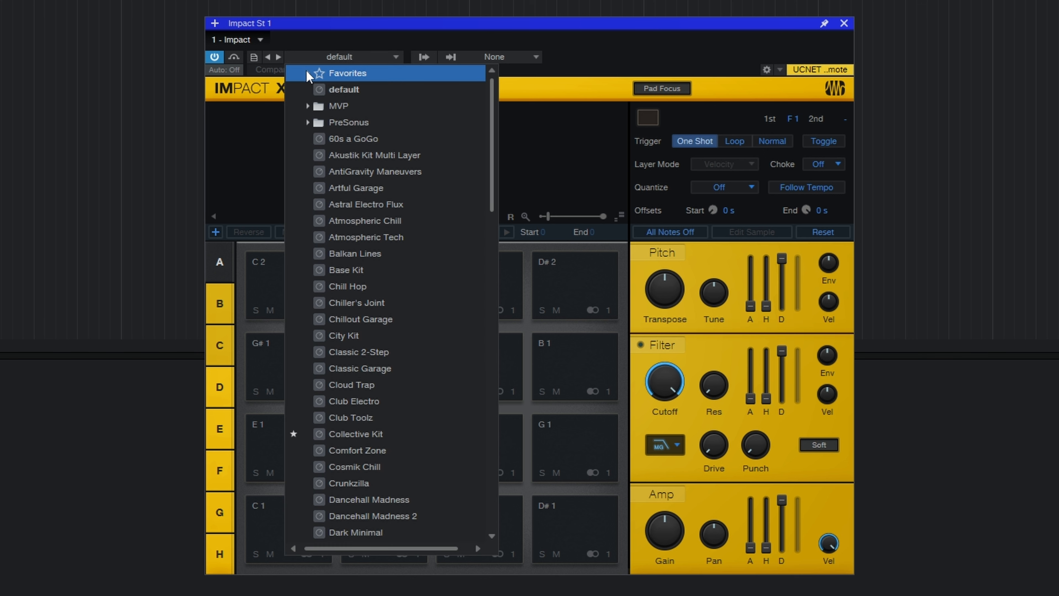
pyautogui.click(308, 73)
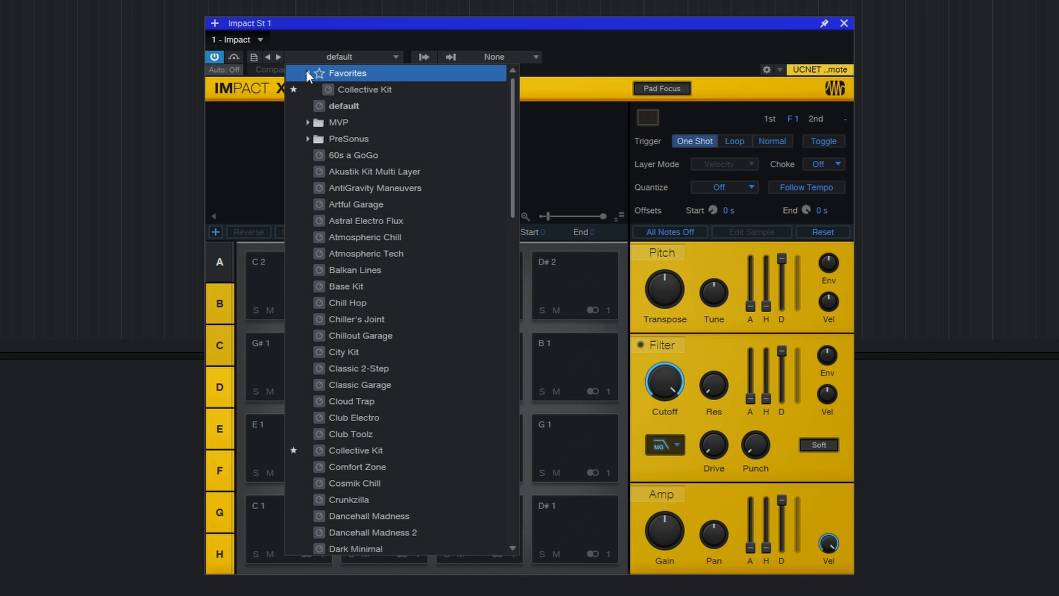
pyautogui.click(377, 89)
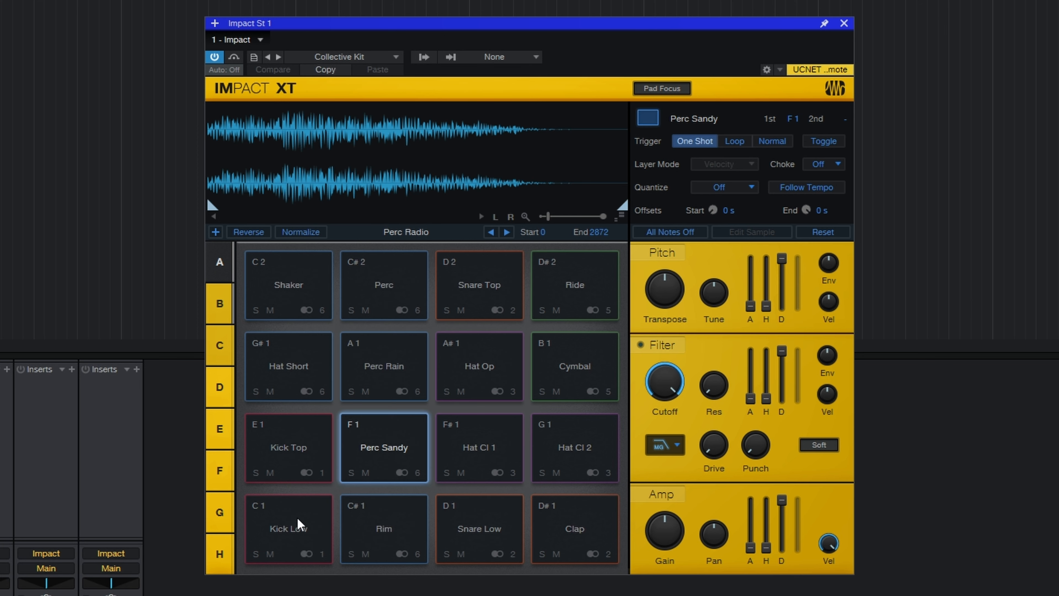
# Audition the Kick Low, Rim, Snare Low and Clap pads of the loaded kit
pyautogui.click(288, 524)
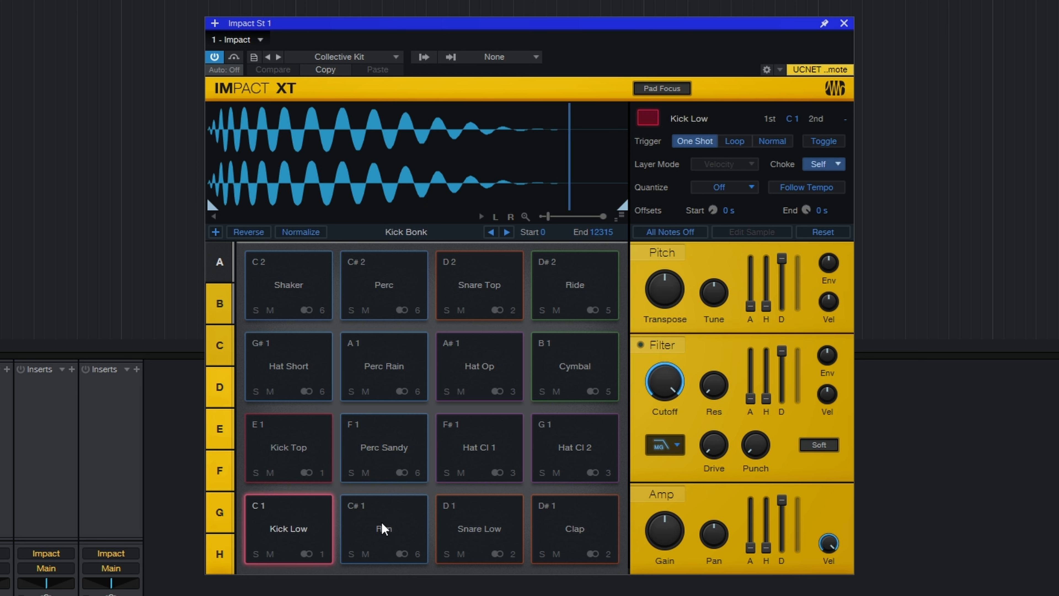
pyautogui.click(383, 528)
pyautogui.click(461, 527)
pyautogui.click(591, 530)
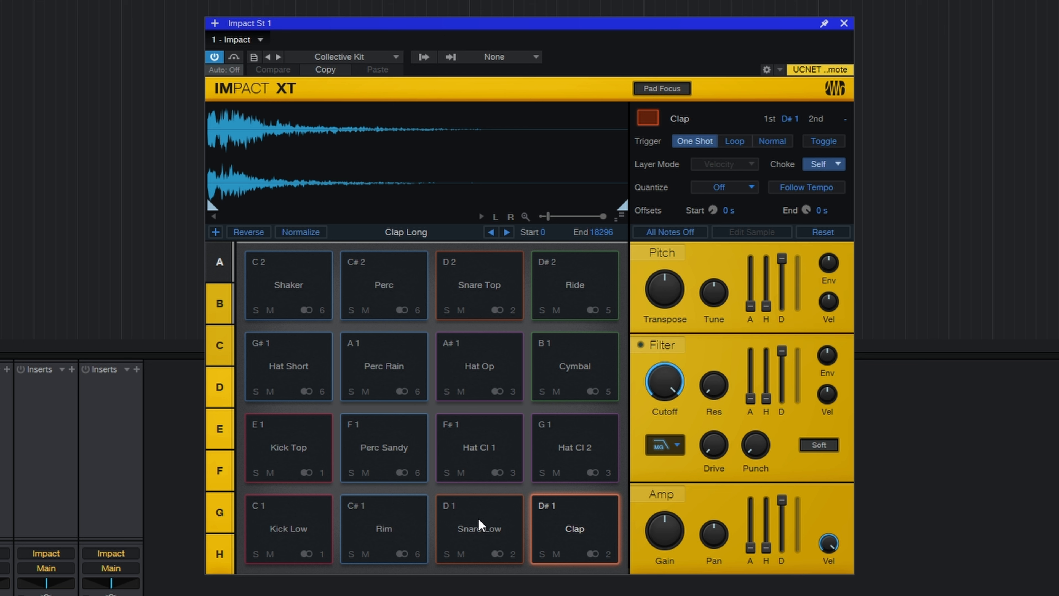
pyautogui.click(376, 528)
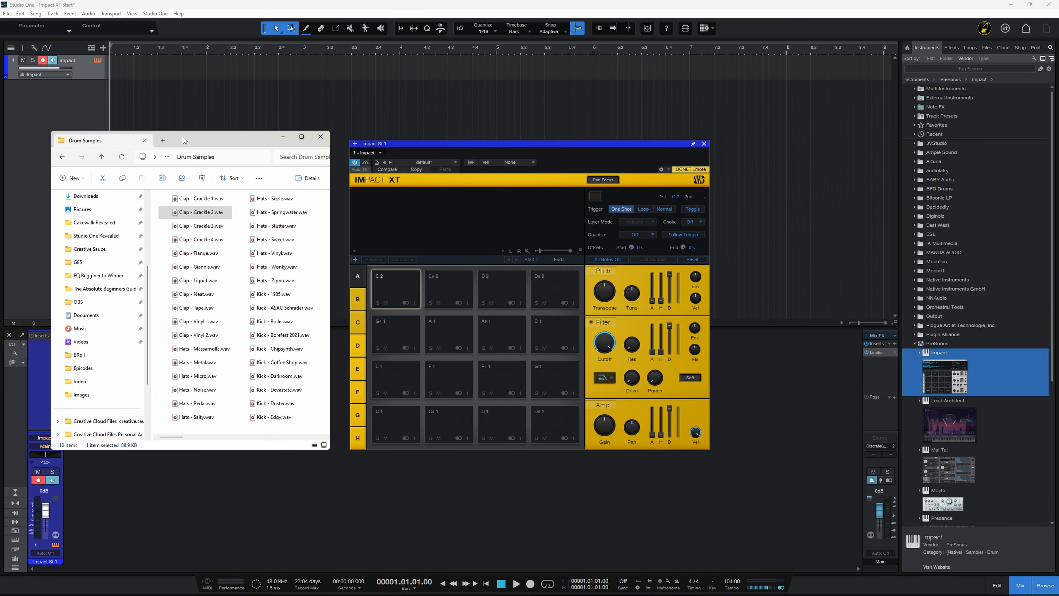
# Assign Clap - Crackle 1.wav to pad C 2 and Clap - Crackle 2.wav to pad C# 2 from the Explorer Drum Samples folder
pyautogui.moveTo(194, 199); pyautogui.dragTo(377, 260)
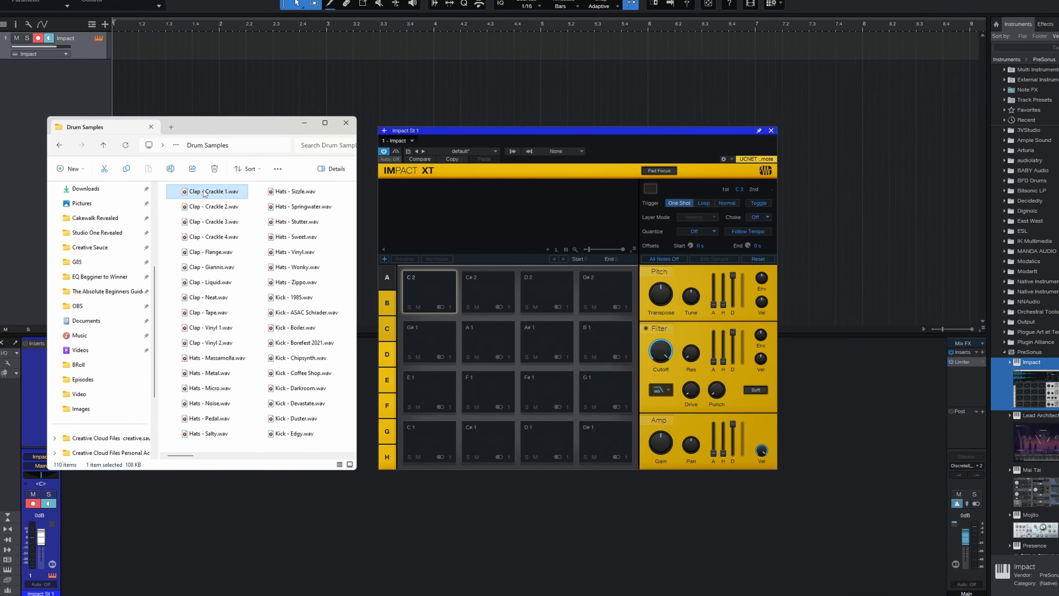
pyautogui.moveTo(526, 257); pyautogui.dragTo(544, 295)
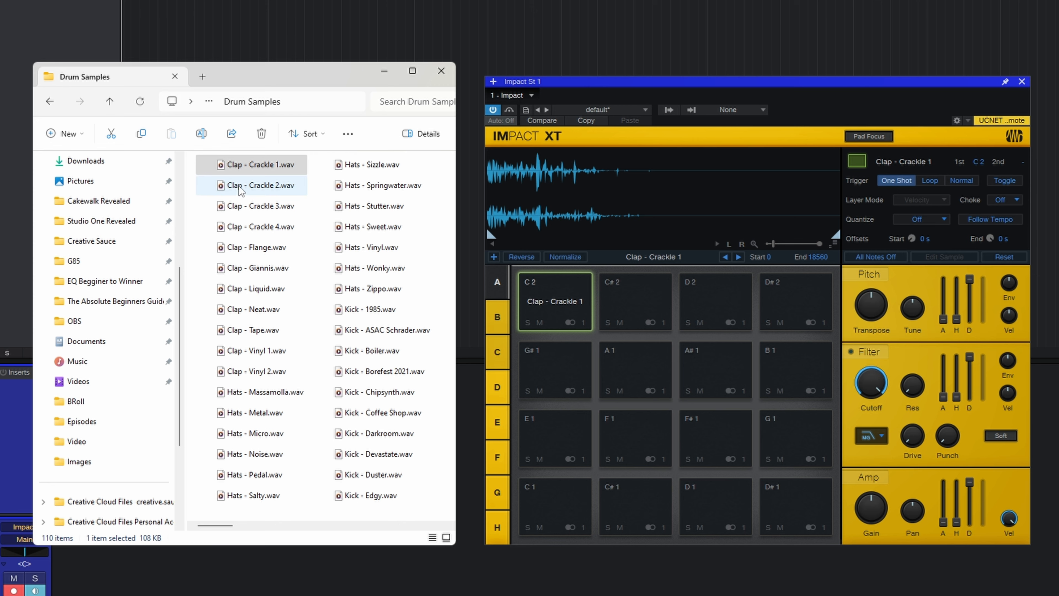
pyautogui.moveTo(238, 187); pyautogui.dragTo(623, 301)
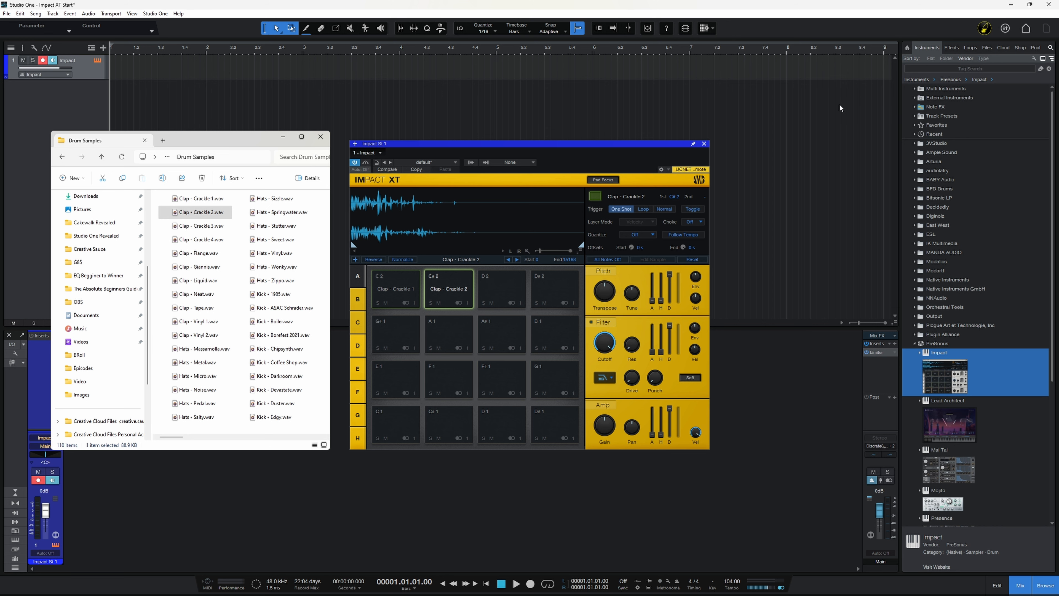
# Switch back to Studio One and assign Clap - Neat.wav to pad D 2 and Clap - Tape.wav to pad D# 2 from its file browser
pyautogui.click(828, 12)
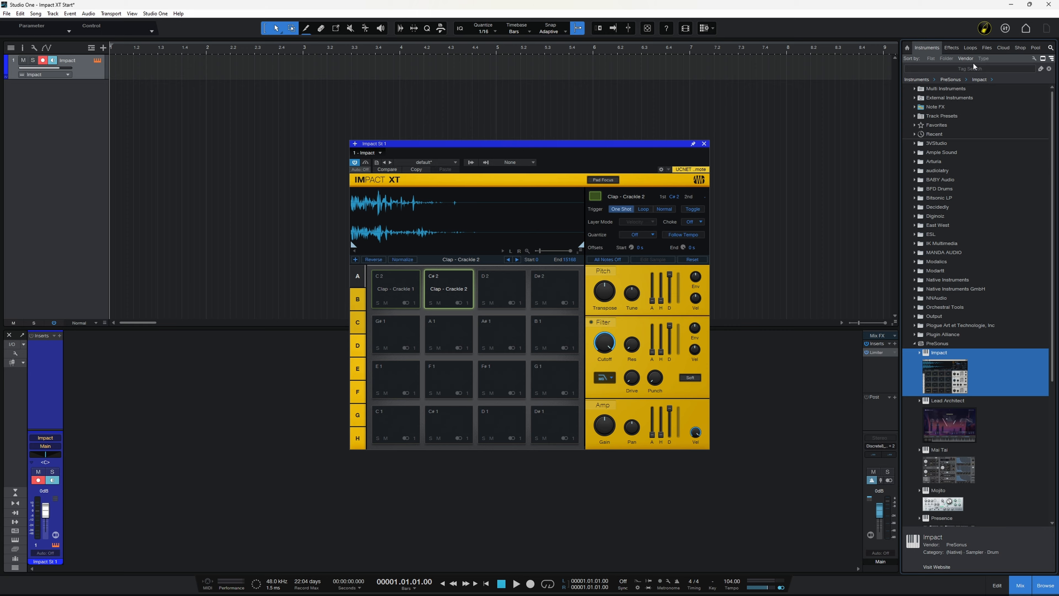
pyautogui.click(987, 48)
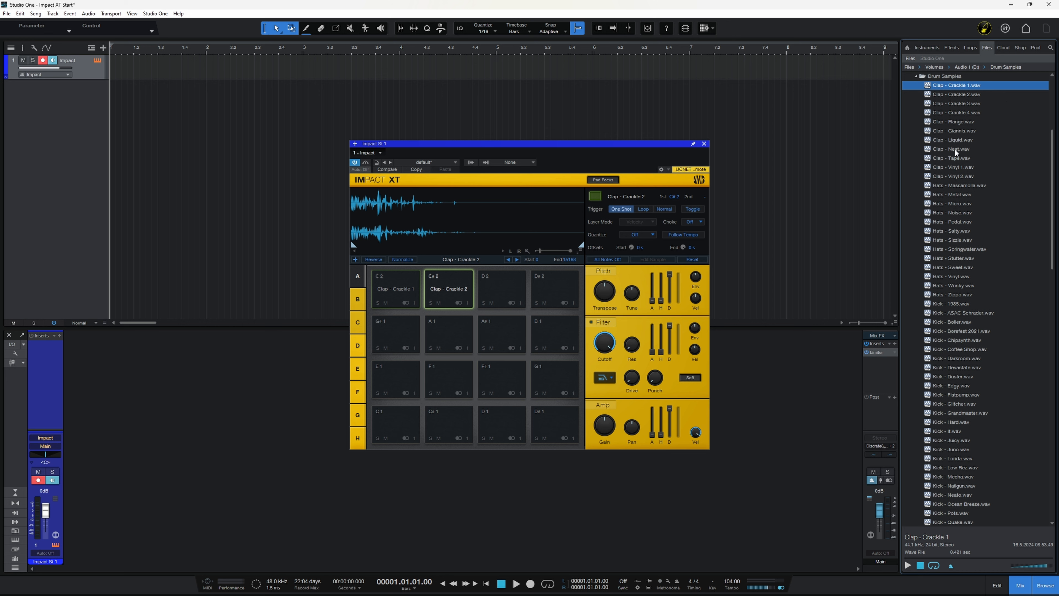
pyautogui.moveTo(954, 149); pyautogui.dragTo(506, 288)
pyautogui.moveTo(952, 158); pyautogui.dragTo(544, 292)
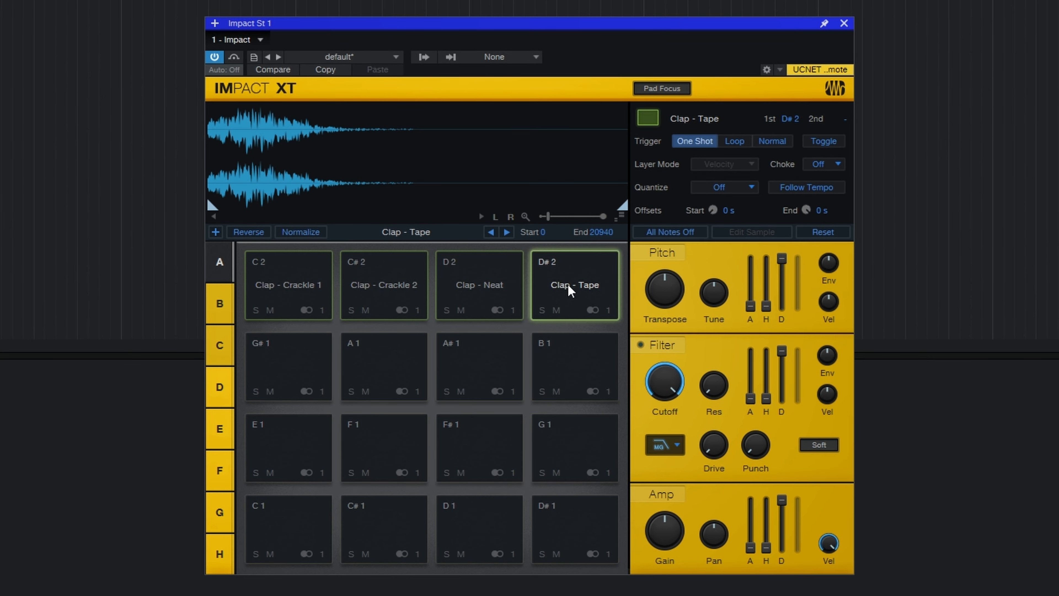
# Clear all pads in the current bank
pyautogui.rightClick(562, 286)
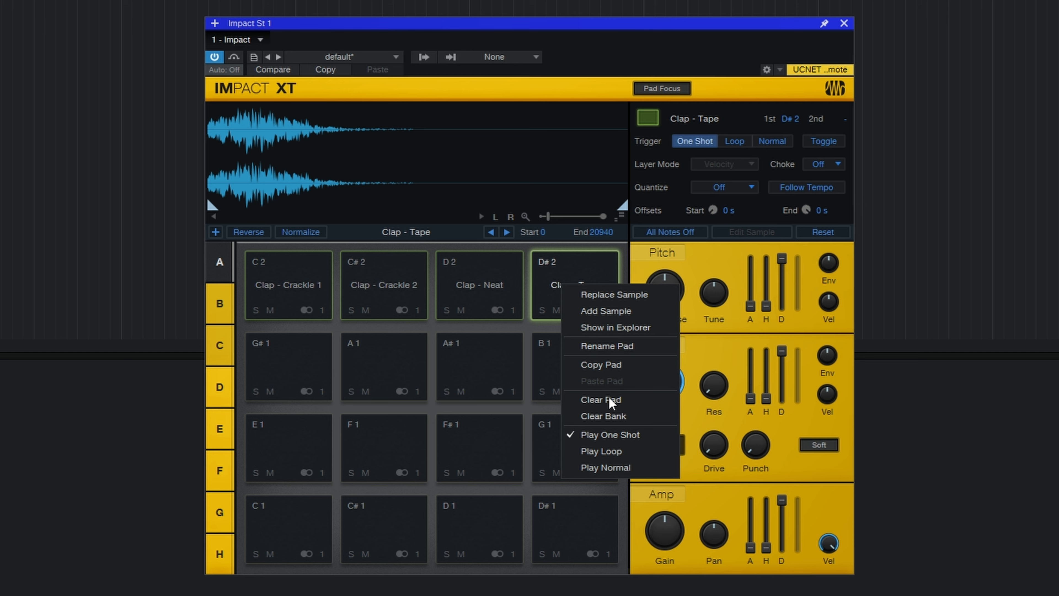
pyautogui.click(611, 416)
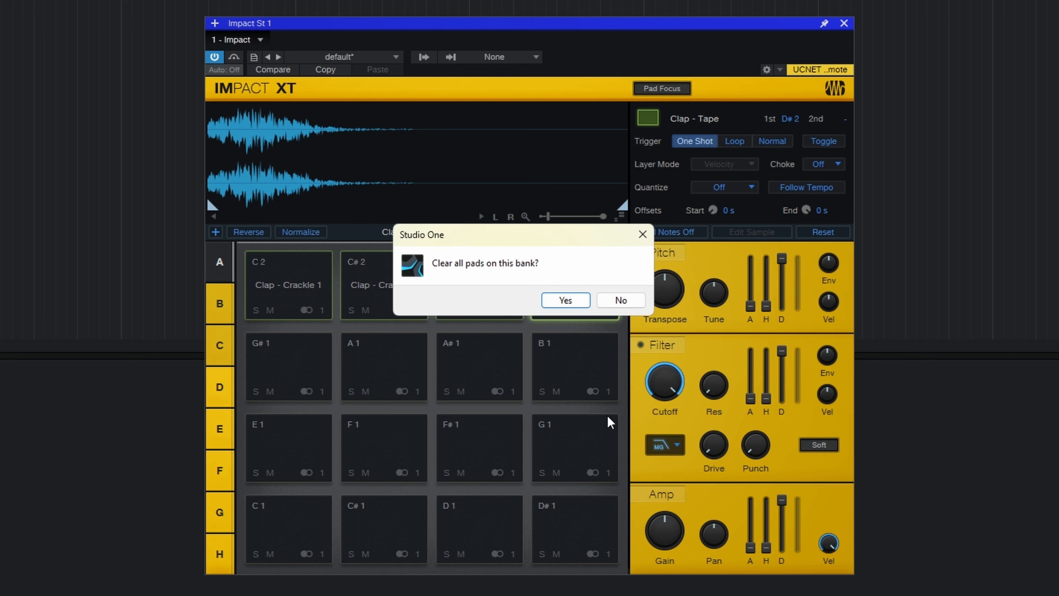
pyautogui.click(568, 303)
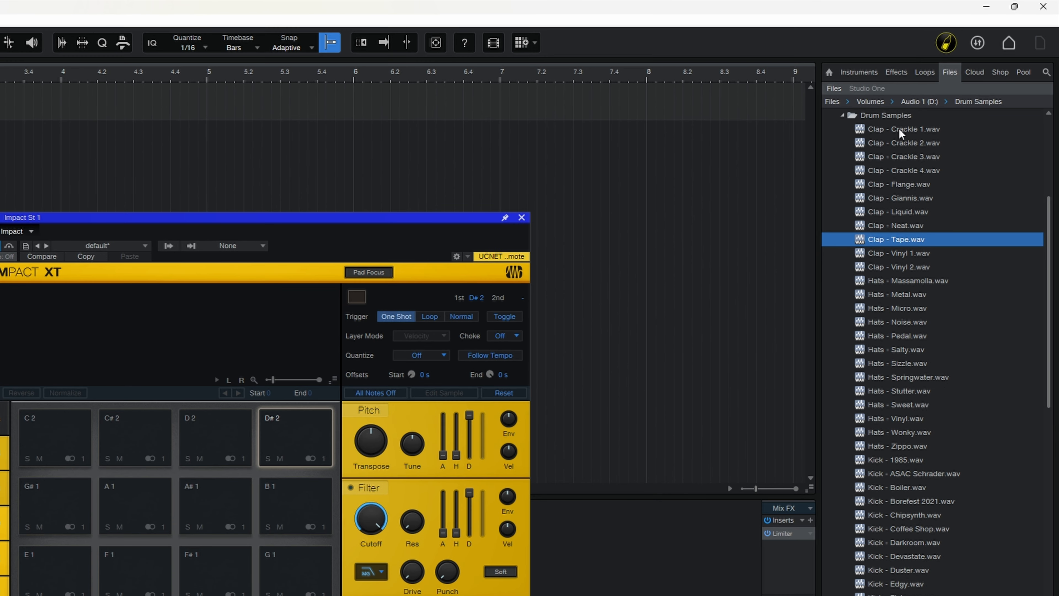
# Load Hats - Sizzle, Hats - Stutter and Kick - 1985 onto pads E 3, F 3 and F# 3 of bank B
pyautogui.click(899, 129)
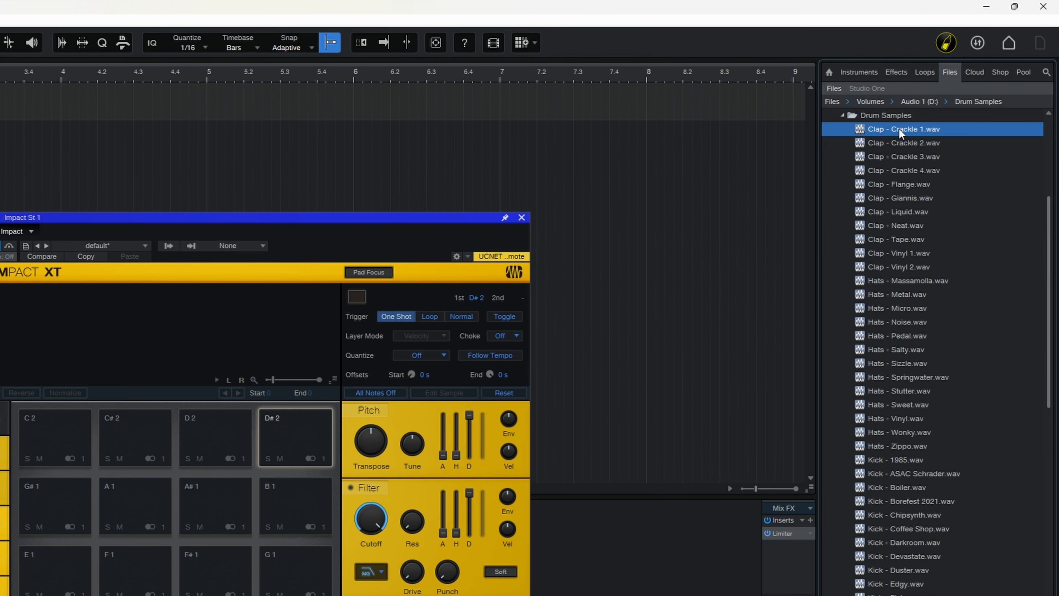
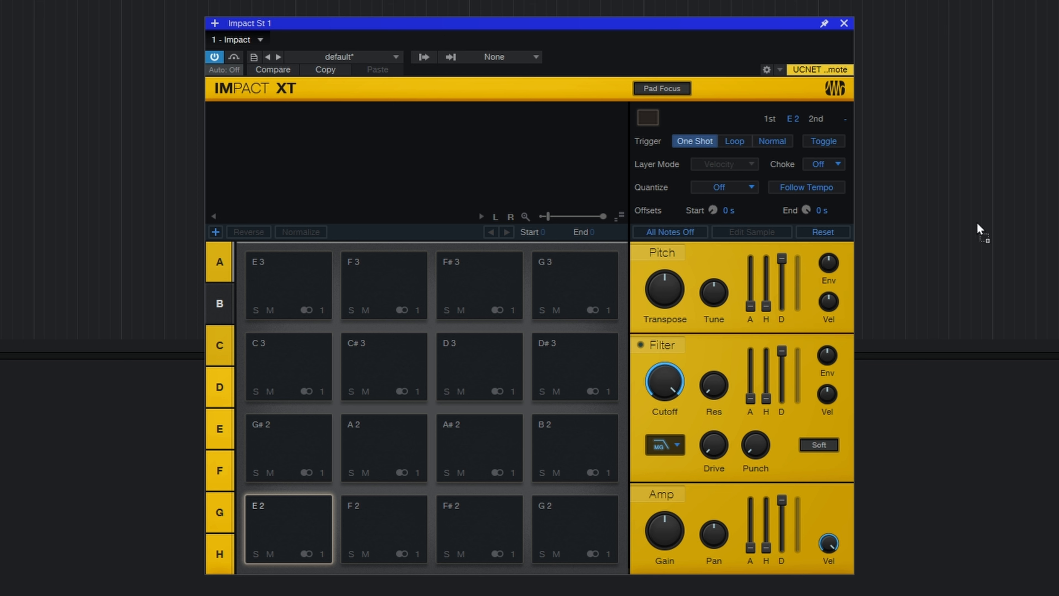
pyautogui.moveTo(981, 229); pyautogui.dragTo(291, 289)
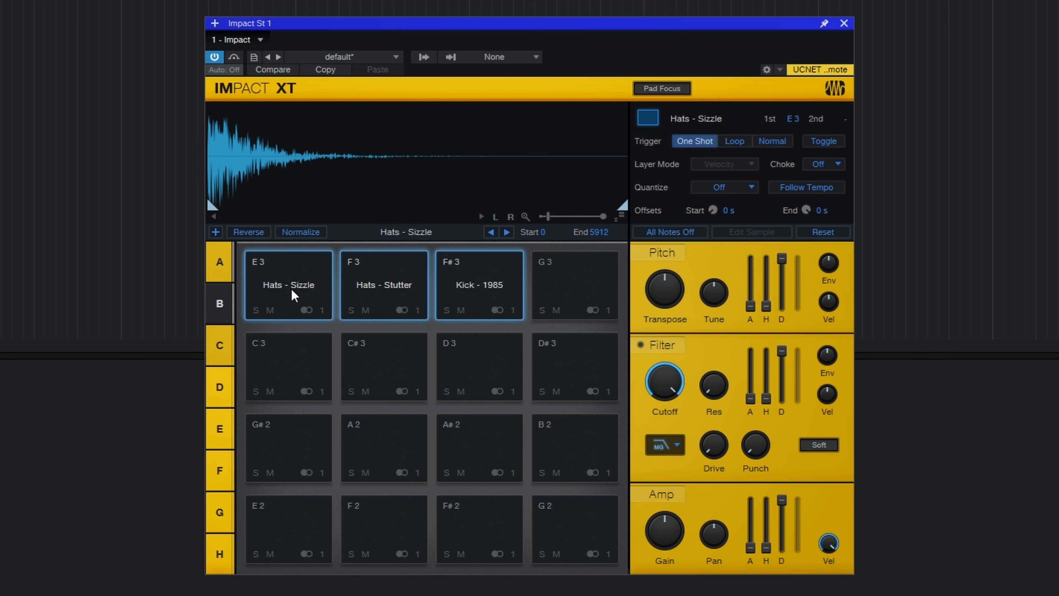
# In bank A, load all clap samples from Clap - Crackle 1.wav through Clap - Vinyl 2.wav as layers onto pad C 1
pyautogui.click(218, 261)
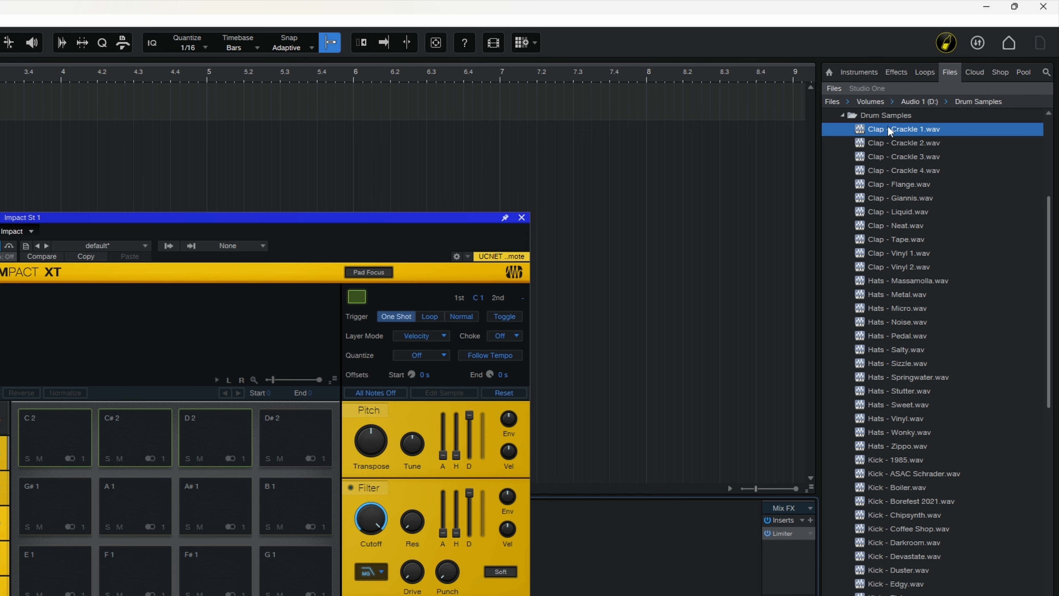
pyautogui.keyDown('shift'); pyautogui.click(877, 268); pyautogui.keyUp('shift')
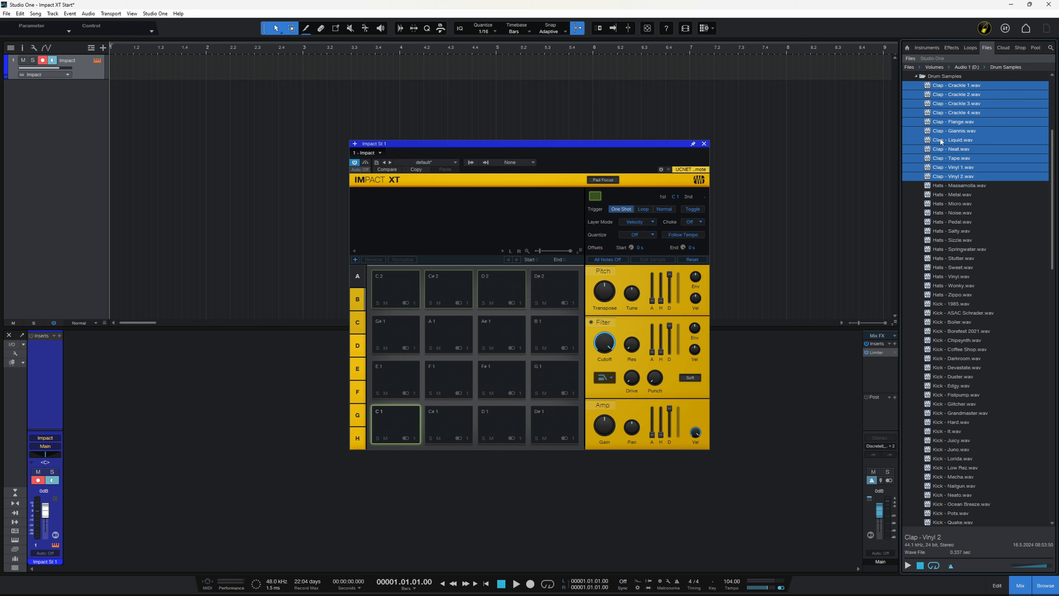
pyautogui.moveTo(879, 210); pyautogui.dragTo(778, 268)
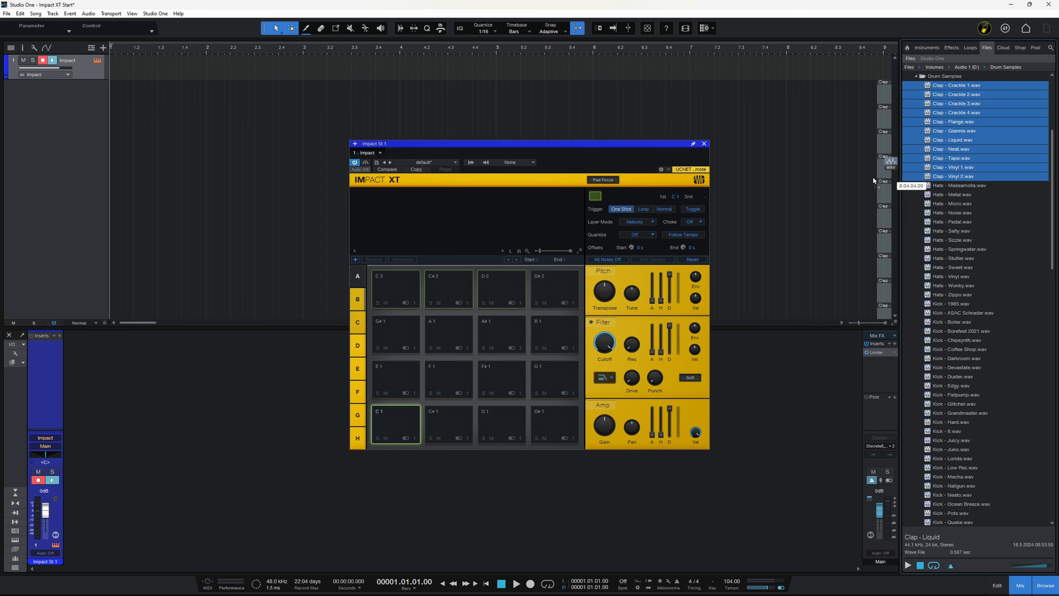
pyautogui.moveTo(873, 177); pyautogui.dragTo(401, 420)
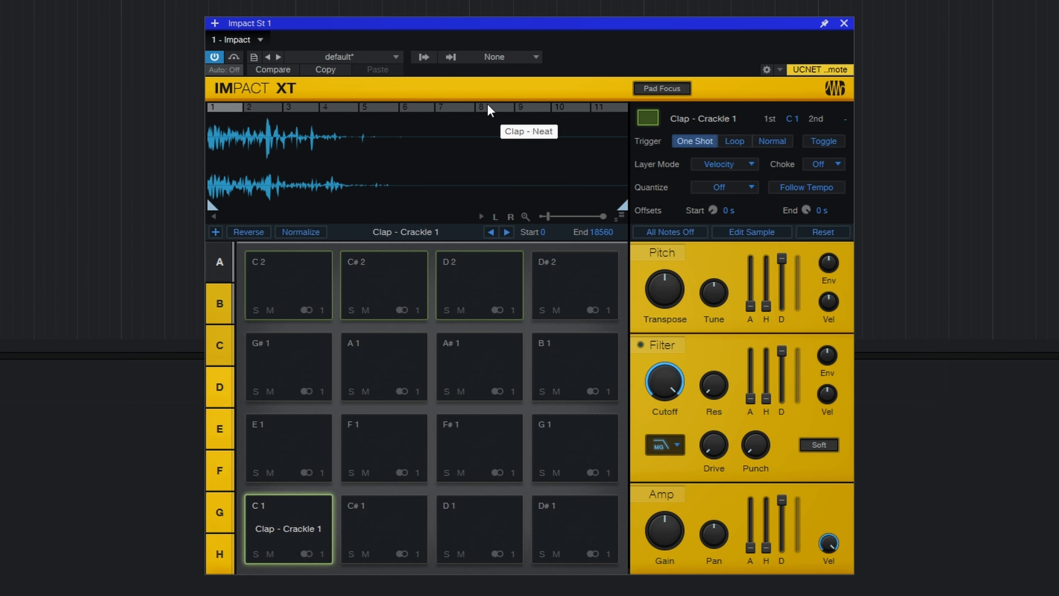
# Select the Clap - Neat, Clap - Liquid and Clap - Flange layers of pad C 1 in turn and shift the velocity boundary between layers 3 and 4
pyautogui.click(485, 107)
pyautogui.click(447, 109)
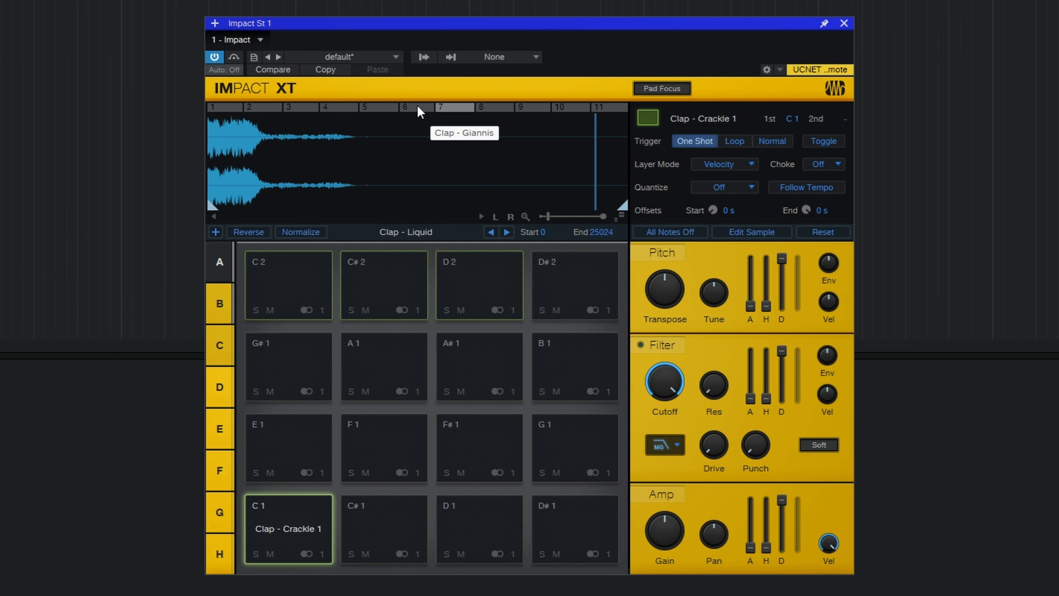
pyautogui.click(388, 107)
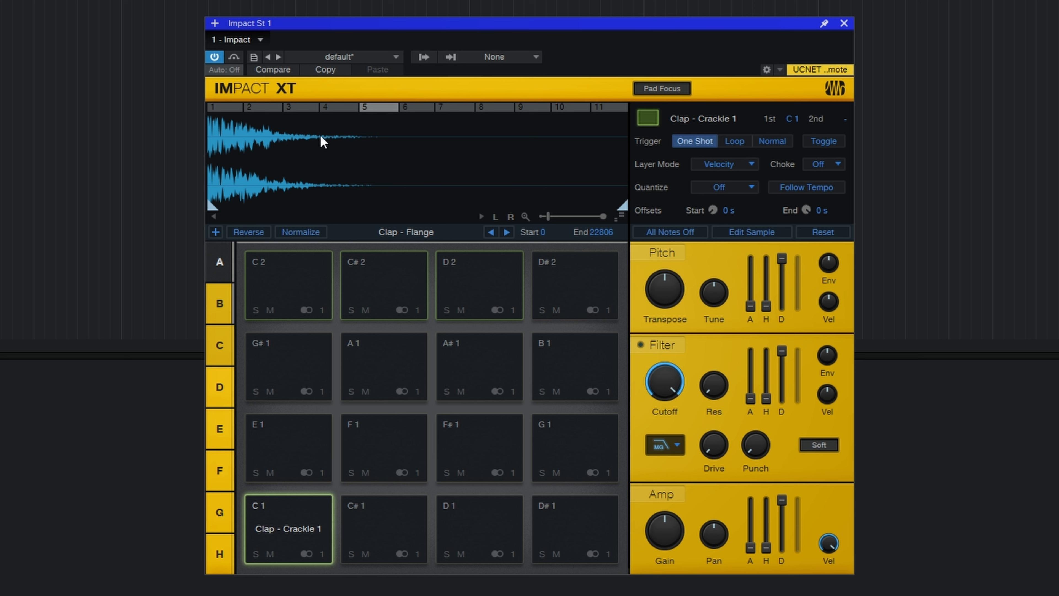
pyautogui.moveTo(360, 108); pyautogui.dragTo(326, 109)
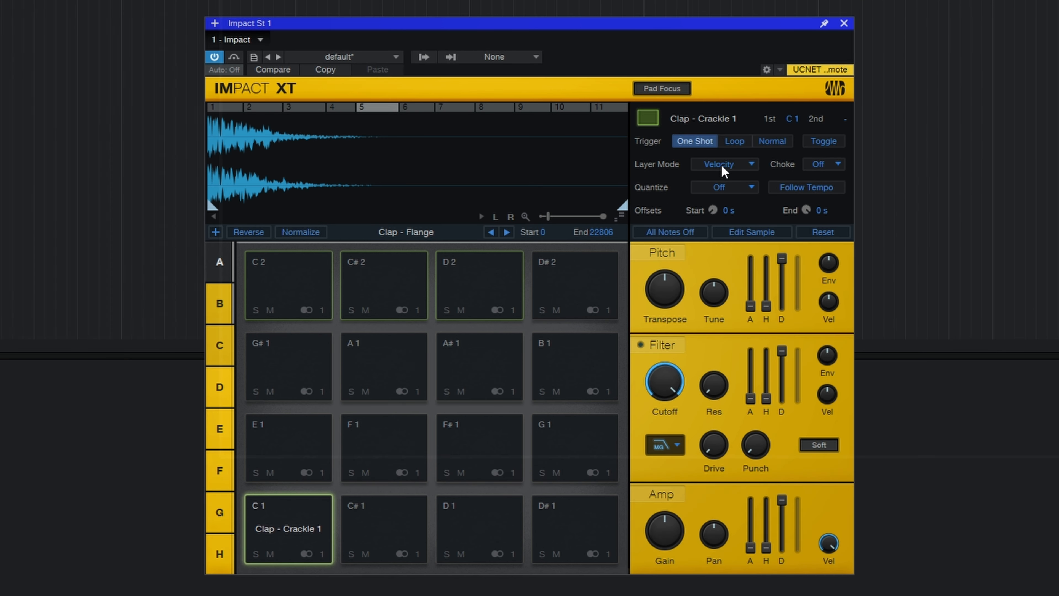
# Try the Round robin and Random layer modes on pad C 1 and finish with Stack
pyautogui.click(721, 165)
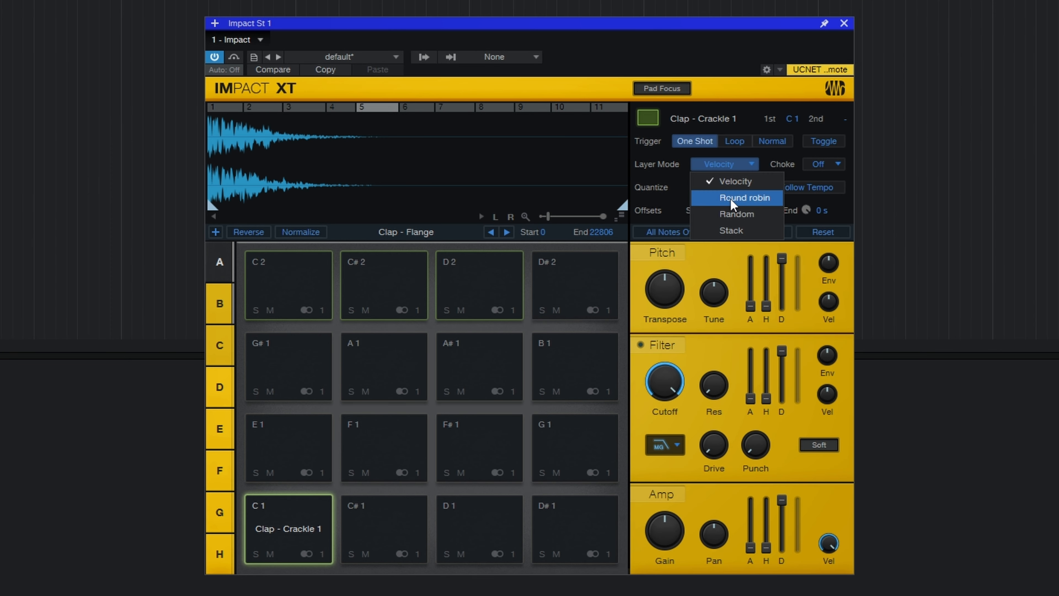
pyautogui.click(731, 199)
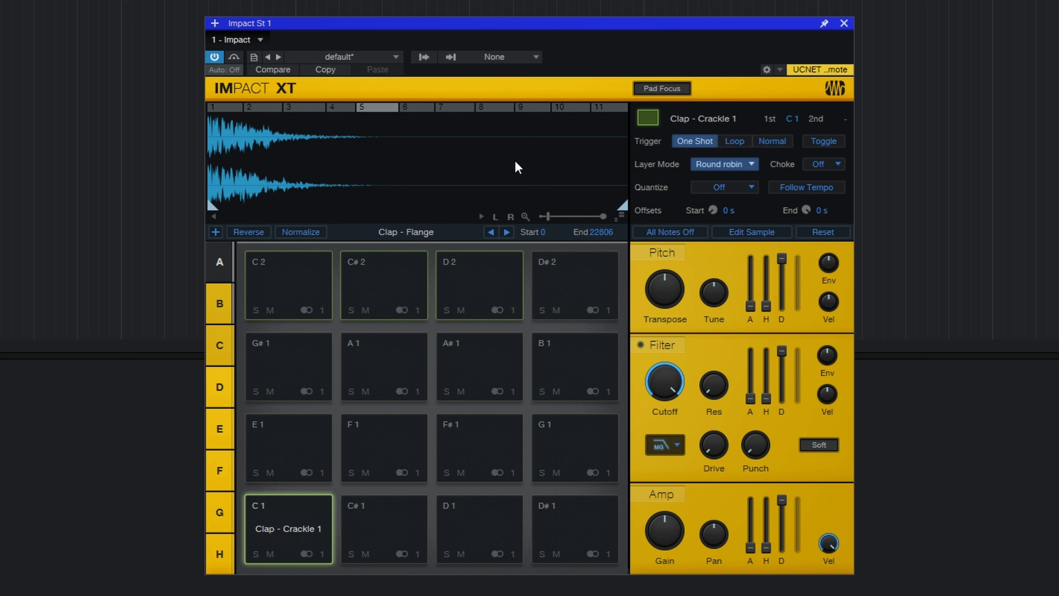
pyautogui.click(723, 163)
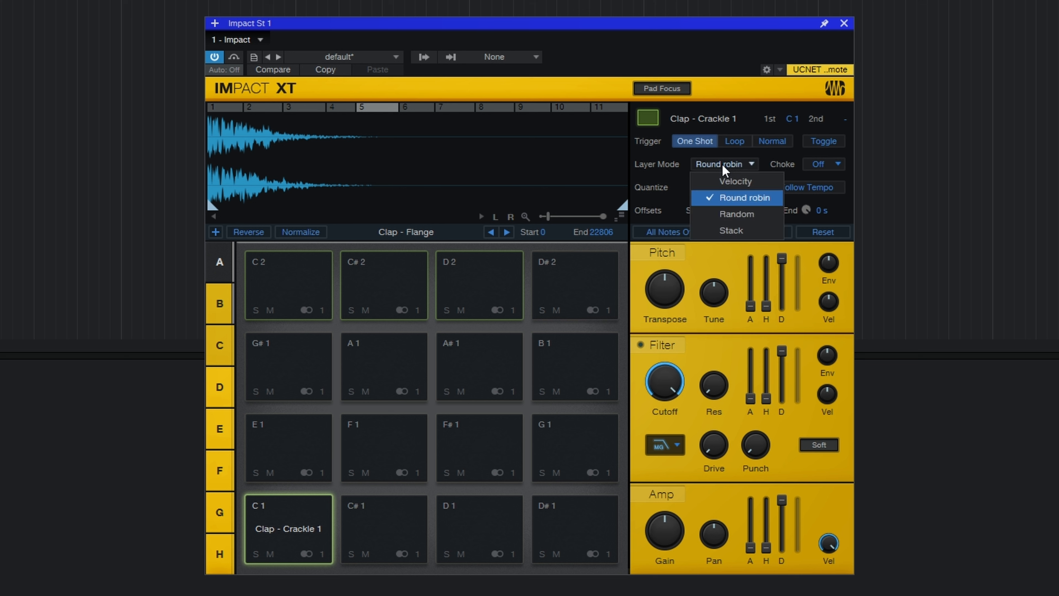
pyautogui.click(727, 214)
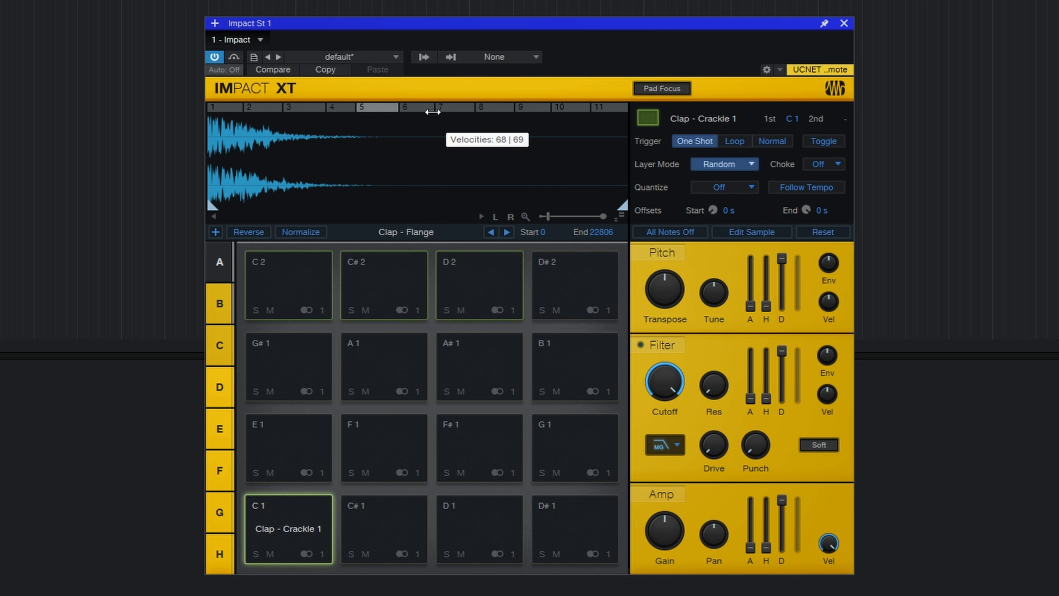
pyautogui.click(731, 163)
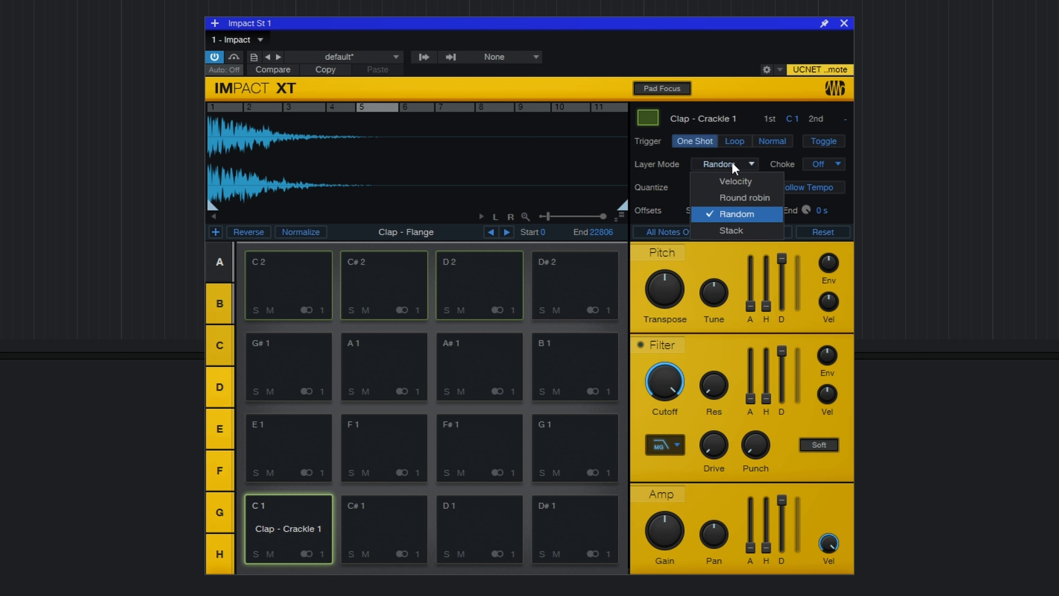
pyautogui.click(730, 232)
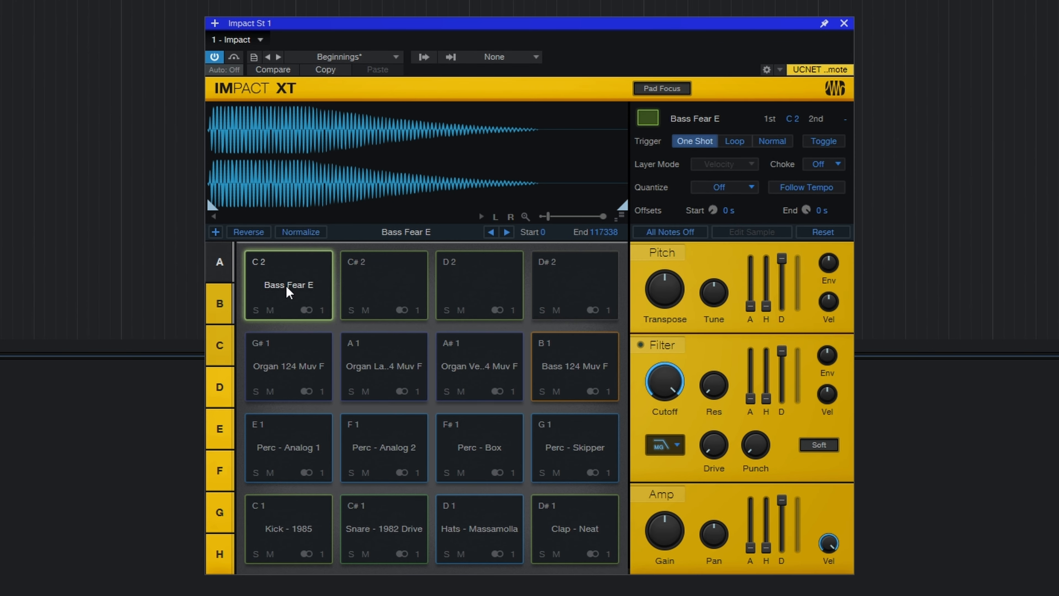
# Adjust the end marker of the Bass Fear E sample on pad C 2, trying 28219 and settling on 93602
pyautogui.click(286, 288)
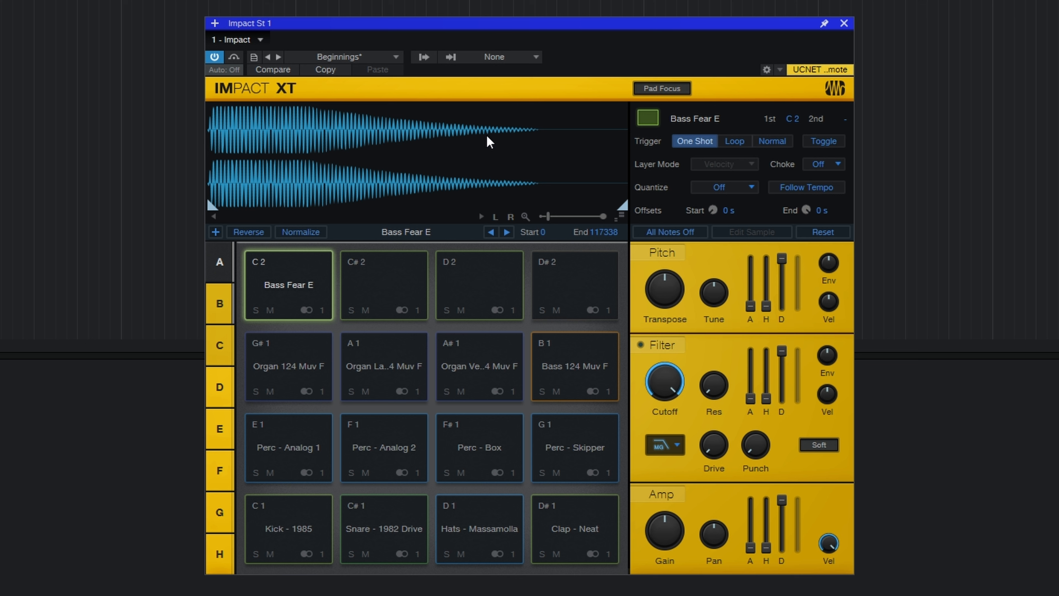
pyautogui.moveTo(211, 207)
pyautogui.mouseDown()
pyautogui.moveTo(298, 209)
pyautogui.moveTo(210, 209)
pyautogui.mouseUp()
pyautogui.moveTo(628, 210); pyautogui.dragTo(539, 209)
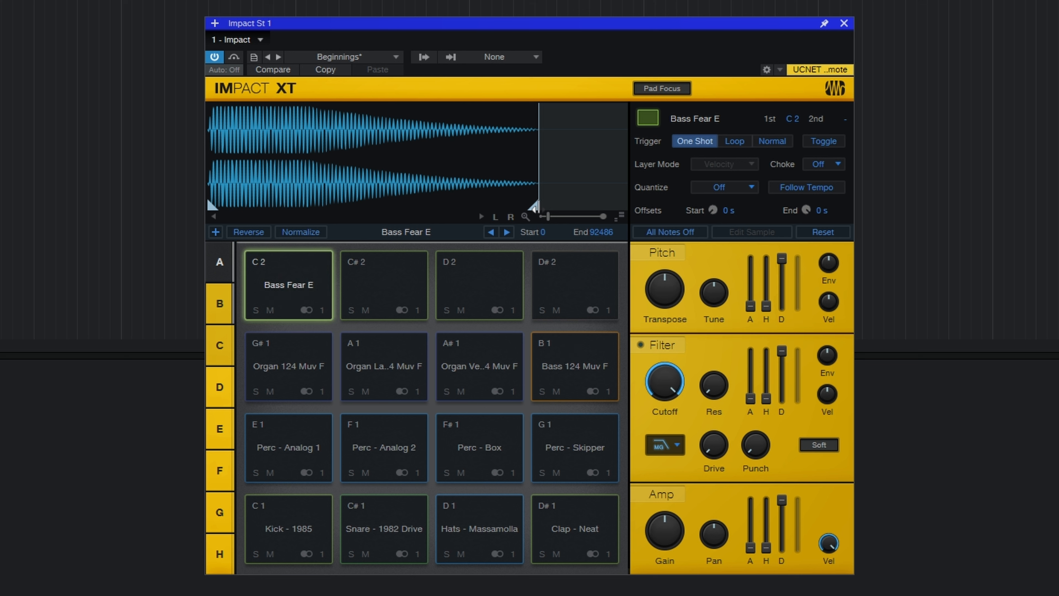
pyautogui.moveTo(535, 206); pyautogui.dragTo(309, 205)
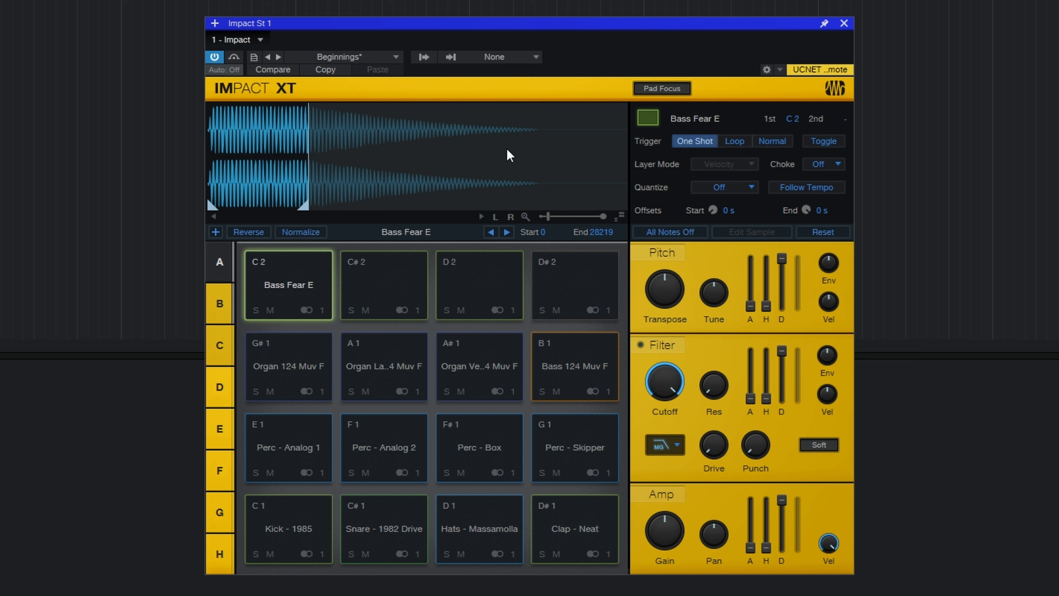
pyautogui.moveTo(315, 185); pyautogui.dragTo(537, 168)
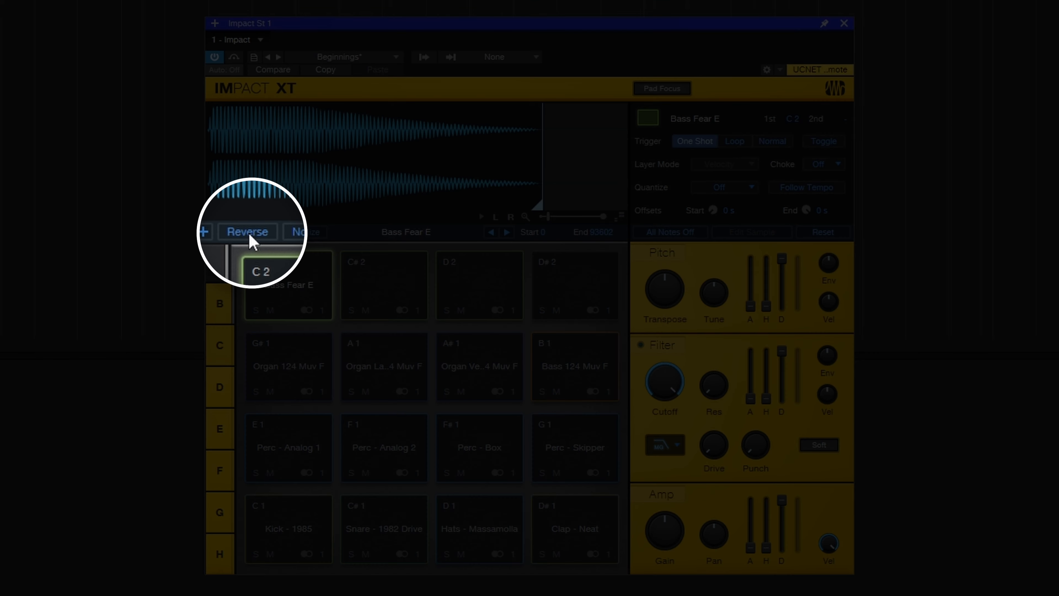
# Try Reverse on the Bass Fear E sample, restore its normal direction and normalize it
pyautogui.click(249, 234)
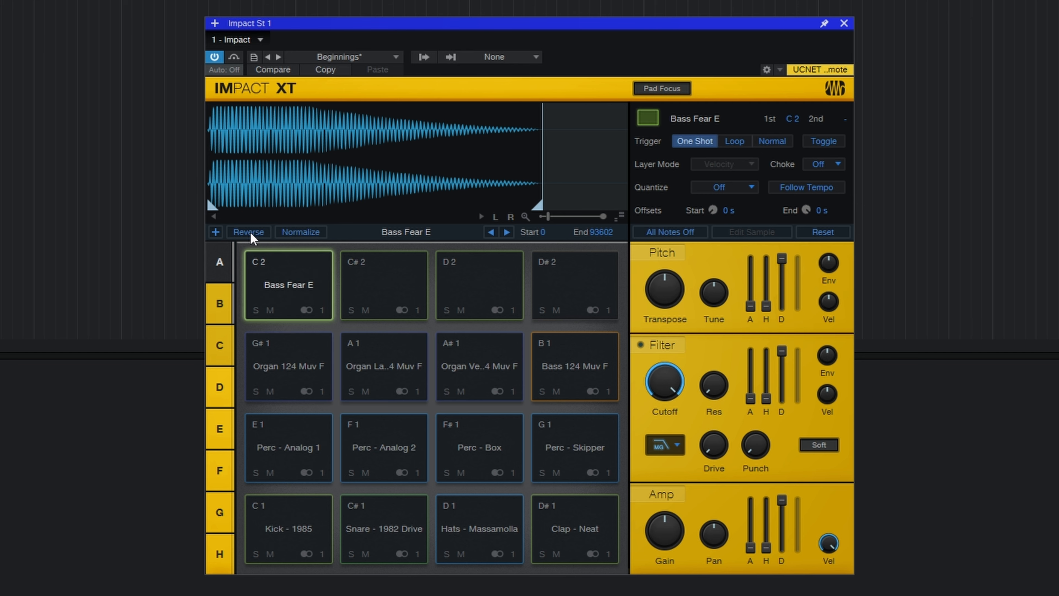
pyautogui.click(301, 232)
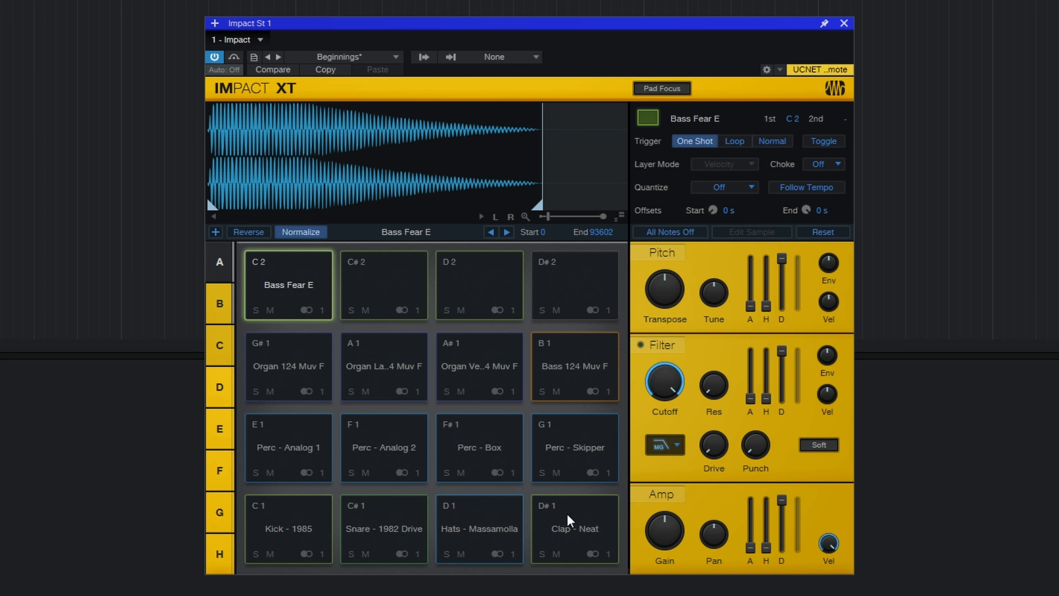
# Step the sample on pad D# 1 forward through its folder from Clap - Neat to Hats - Massamolla
pyautogui.click(568, 532)
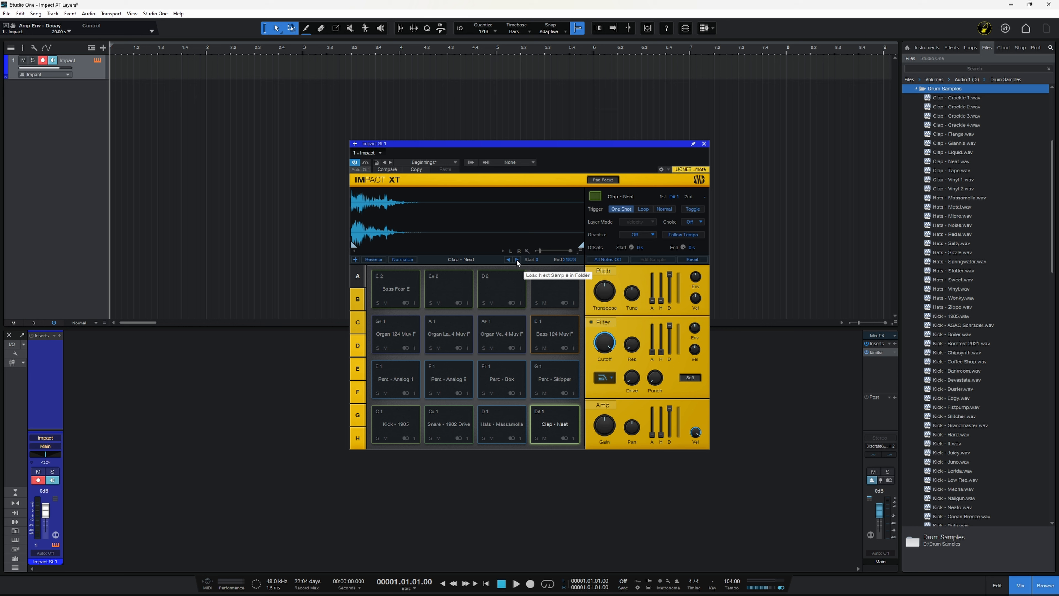
pyautogui.click(517, 260)
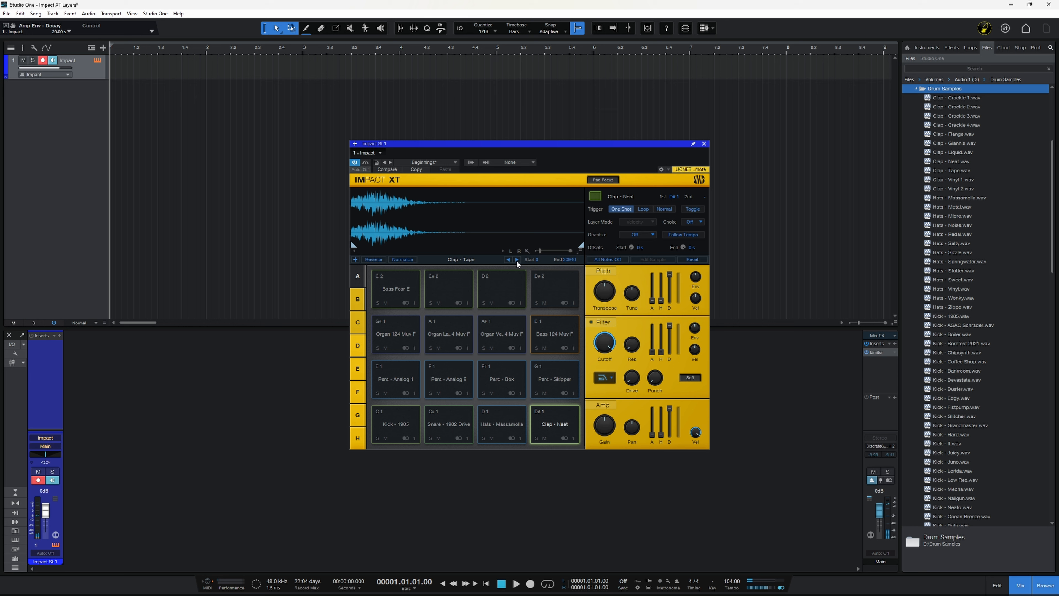
pyautogui.click(518, 260)
pyautogui.click(517, 259)
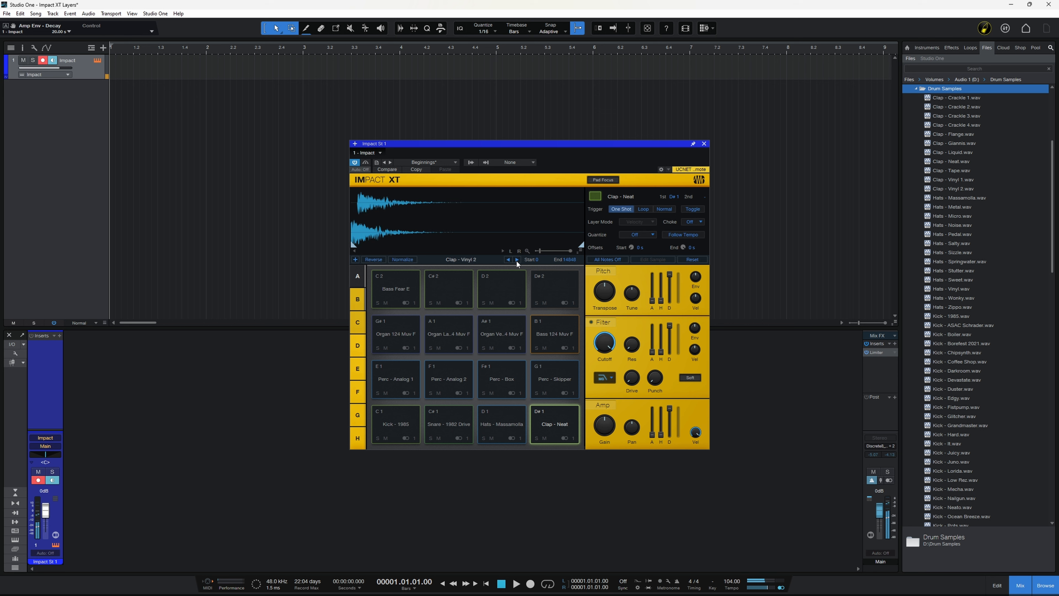
pyautogui.click(518, 259)
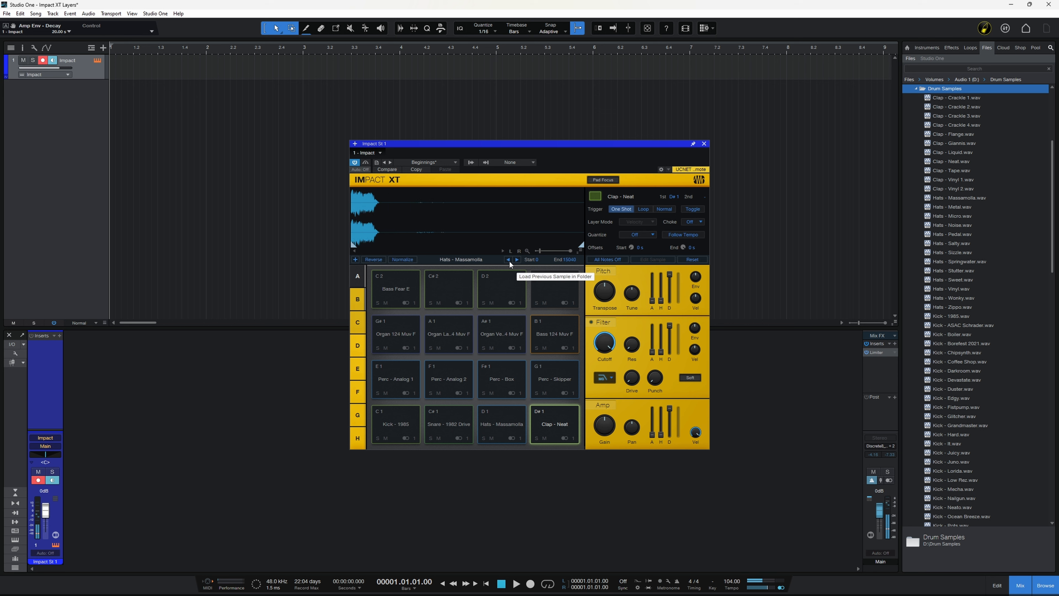
# Step the sample on pad D# 1 back through the folder to Clap - Neat
pyautogui.click(509, 259)
pyautogui.click(508, 260)
pyautogui.click(508, 260)
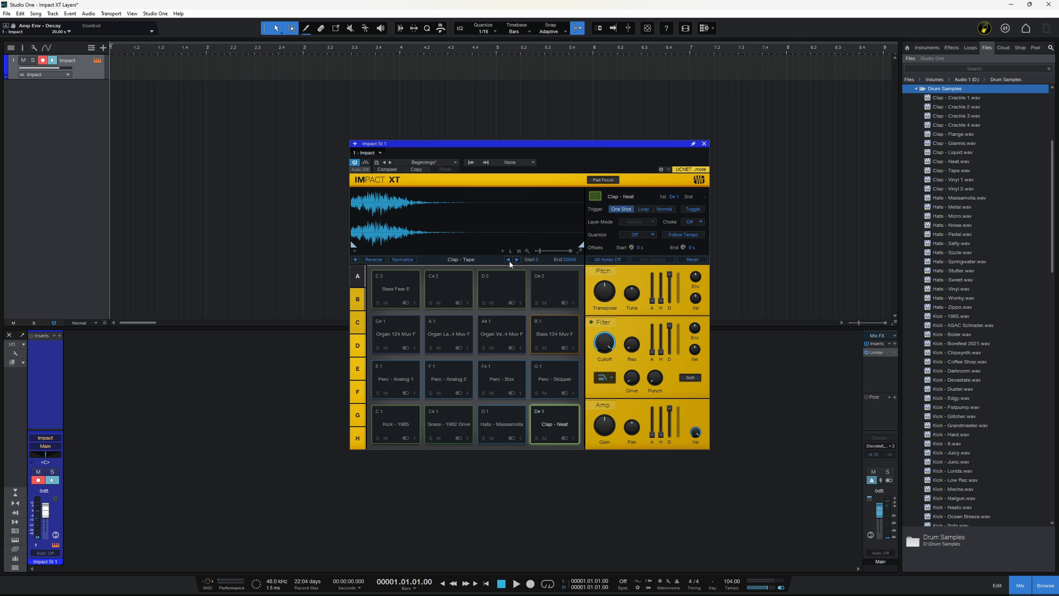
pyautogui.click(508, 259)
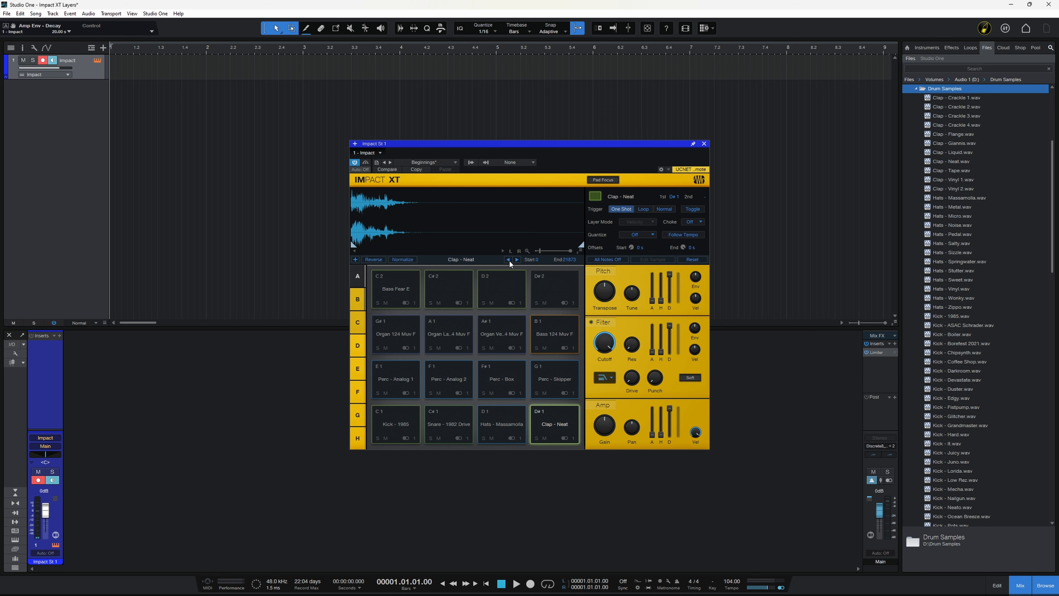